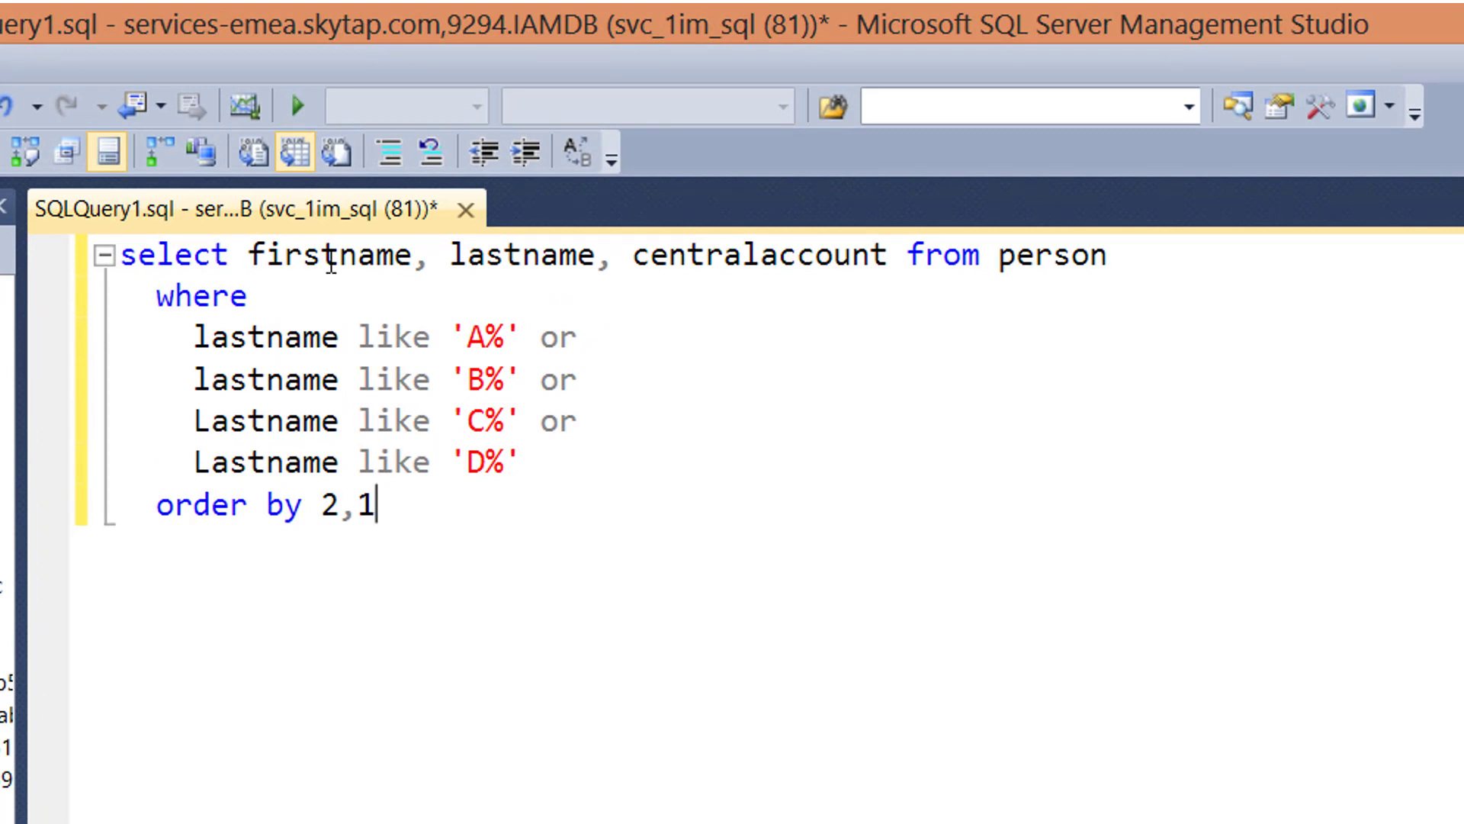
Examine the person query's columns and browse its result rows by first name, last name and central account.
mouse_move(805, 272)
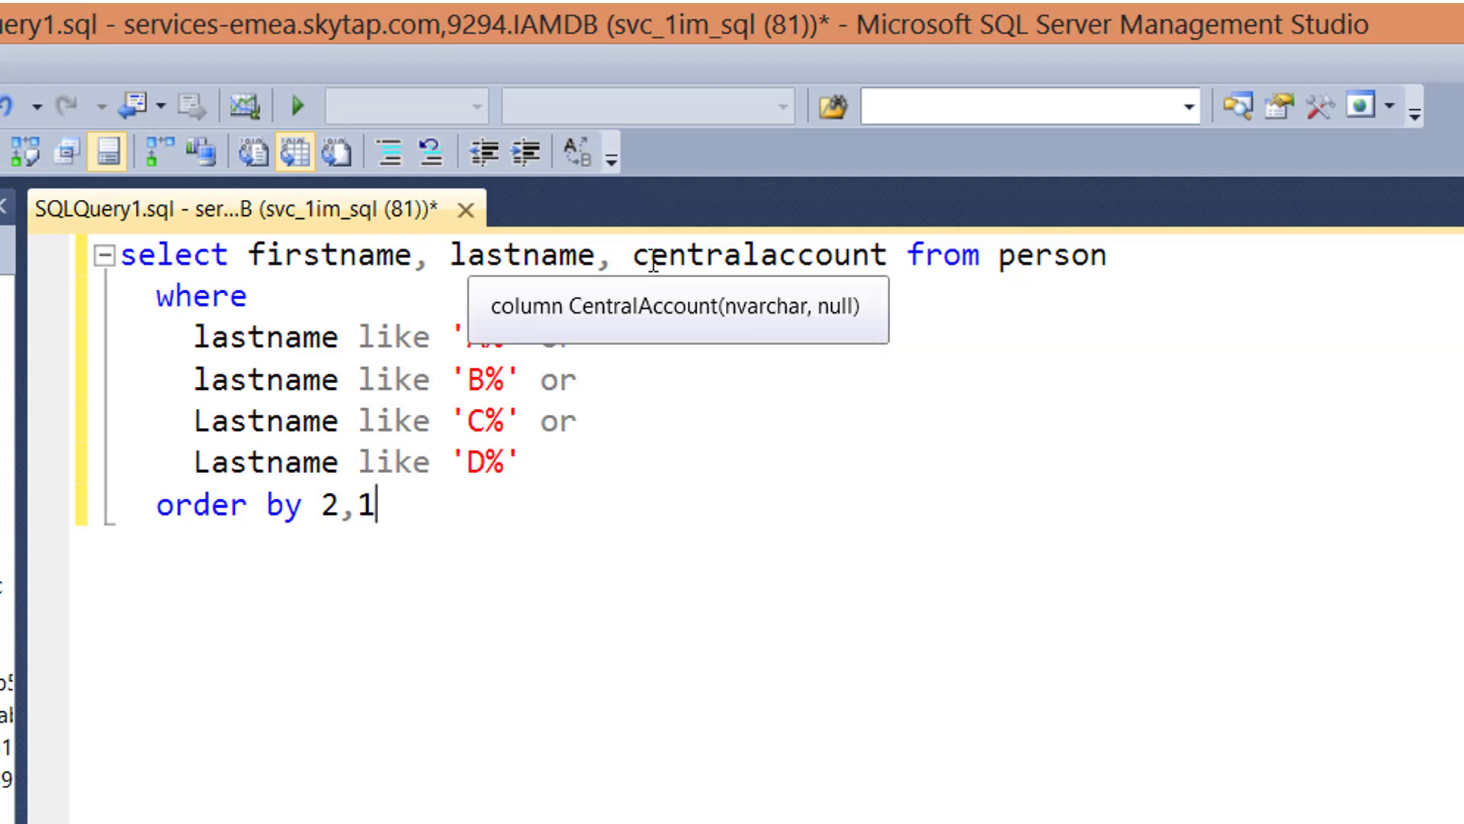
mouse_move(270, 356)
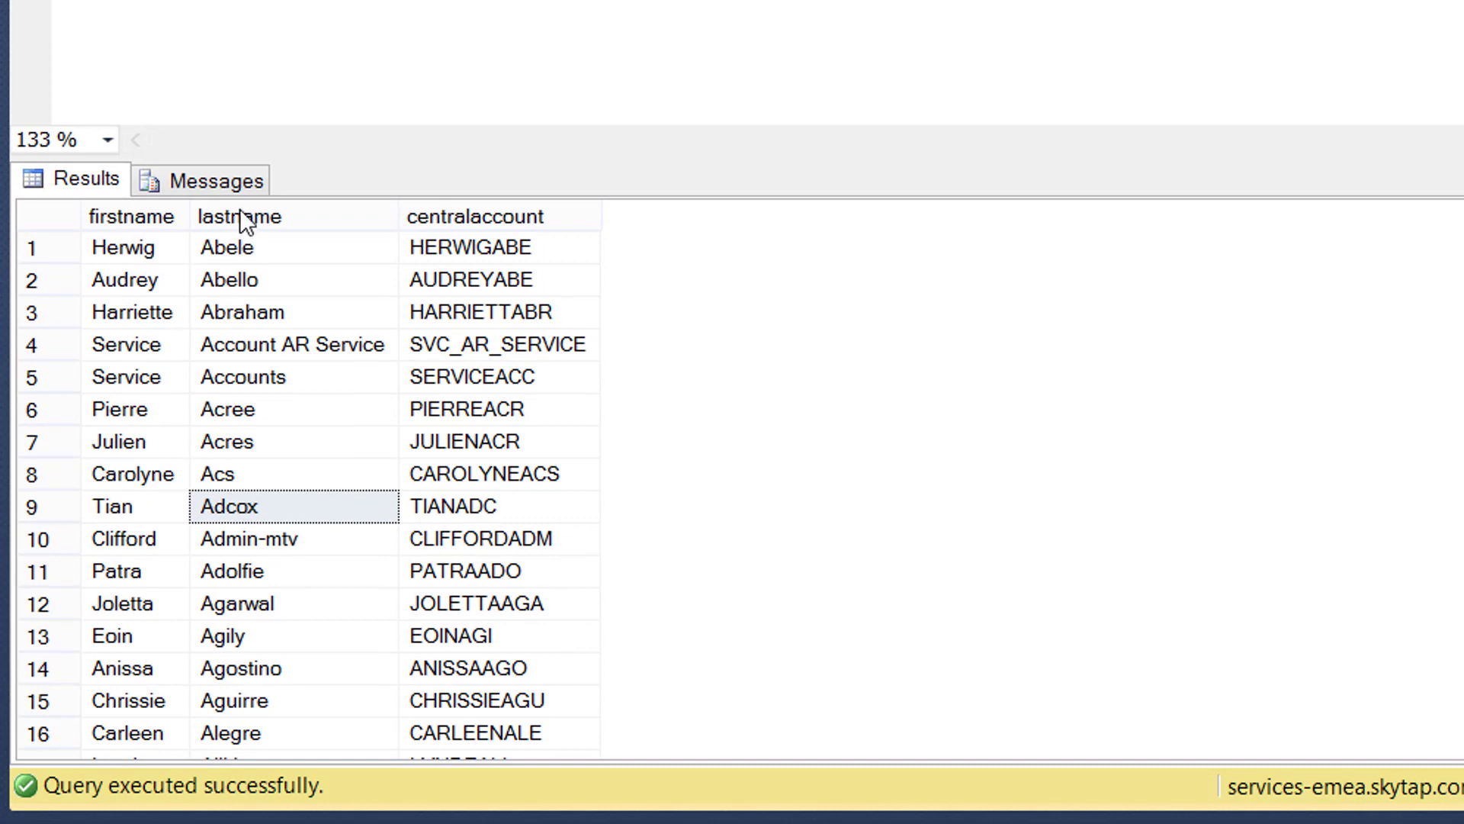
click(227, 244)
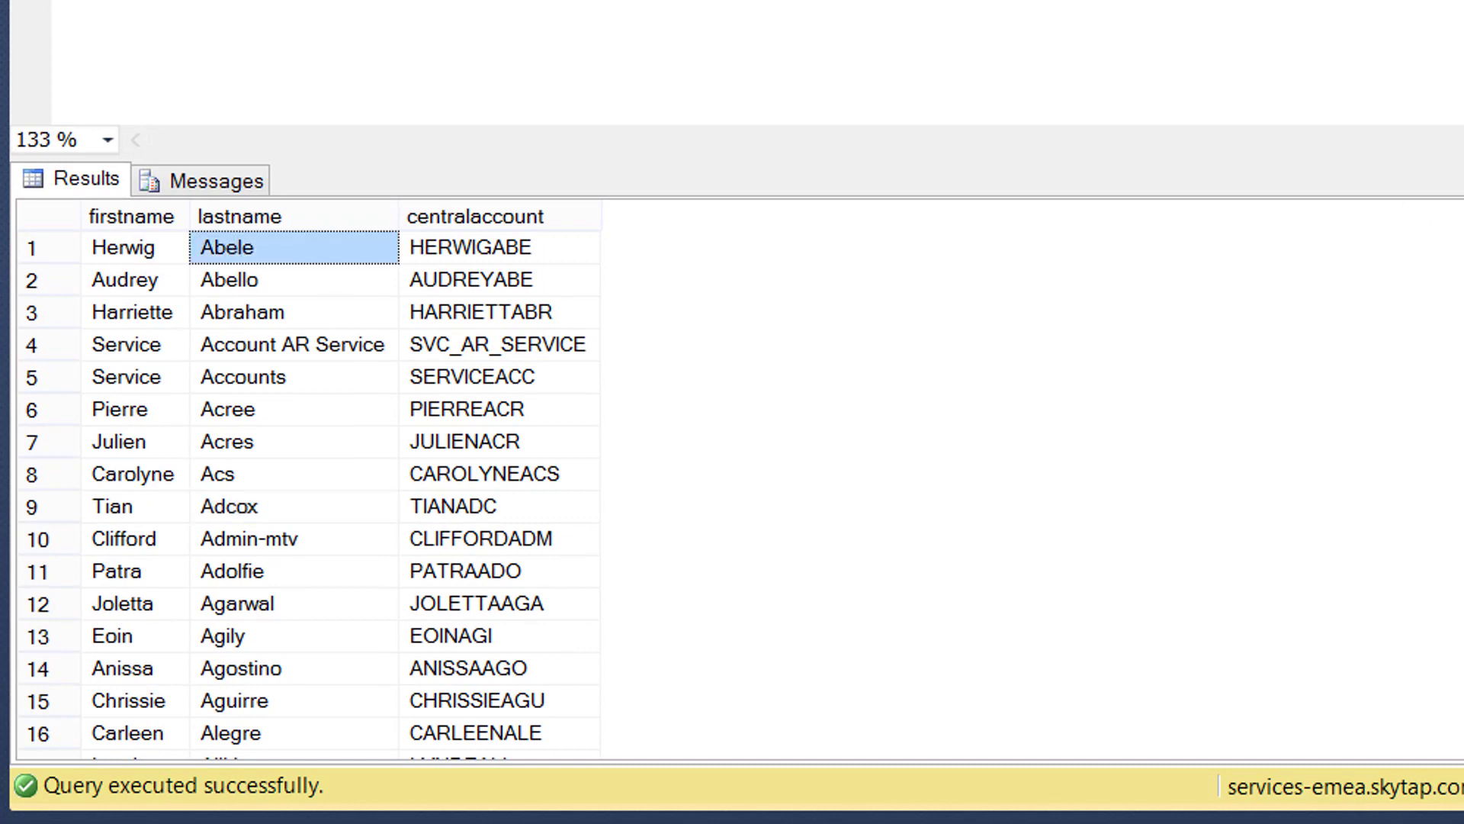
scroll(305, 488, down, 20)
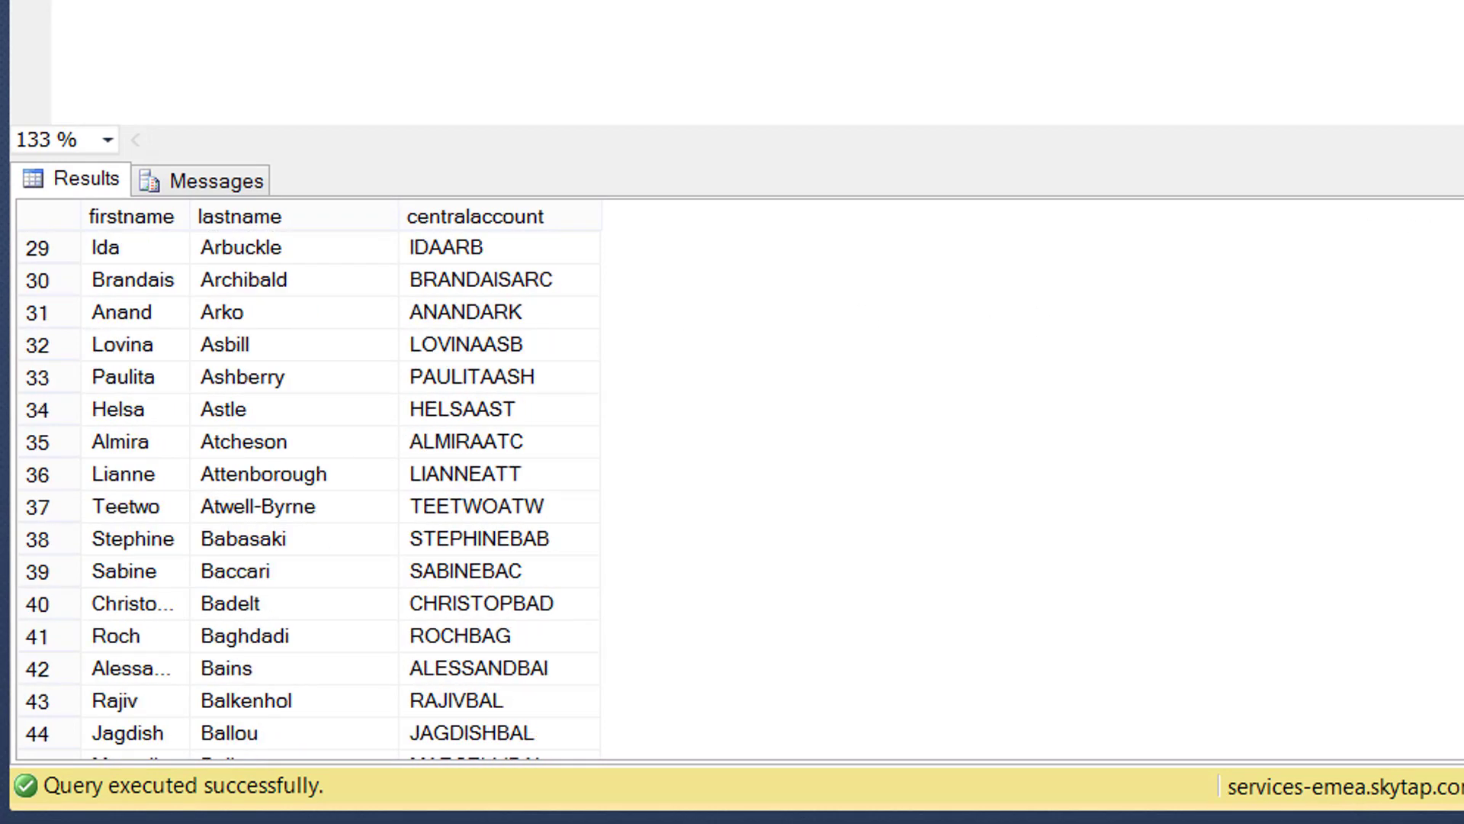
scroll(305, 488, down, 20)
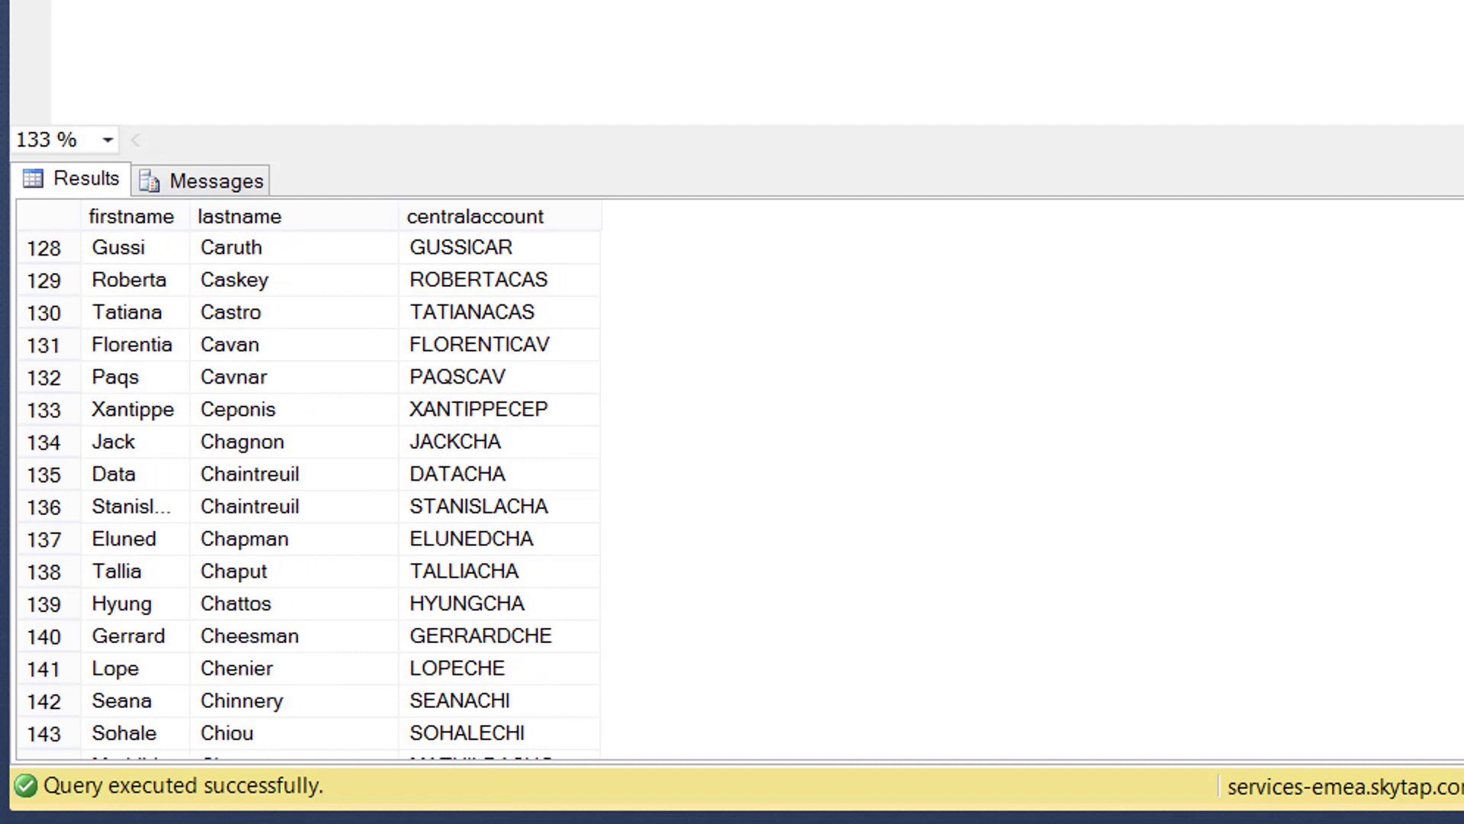
scroll(305, 488, down, 15)
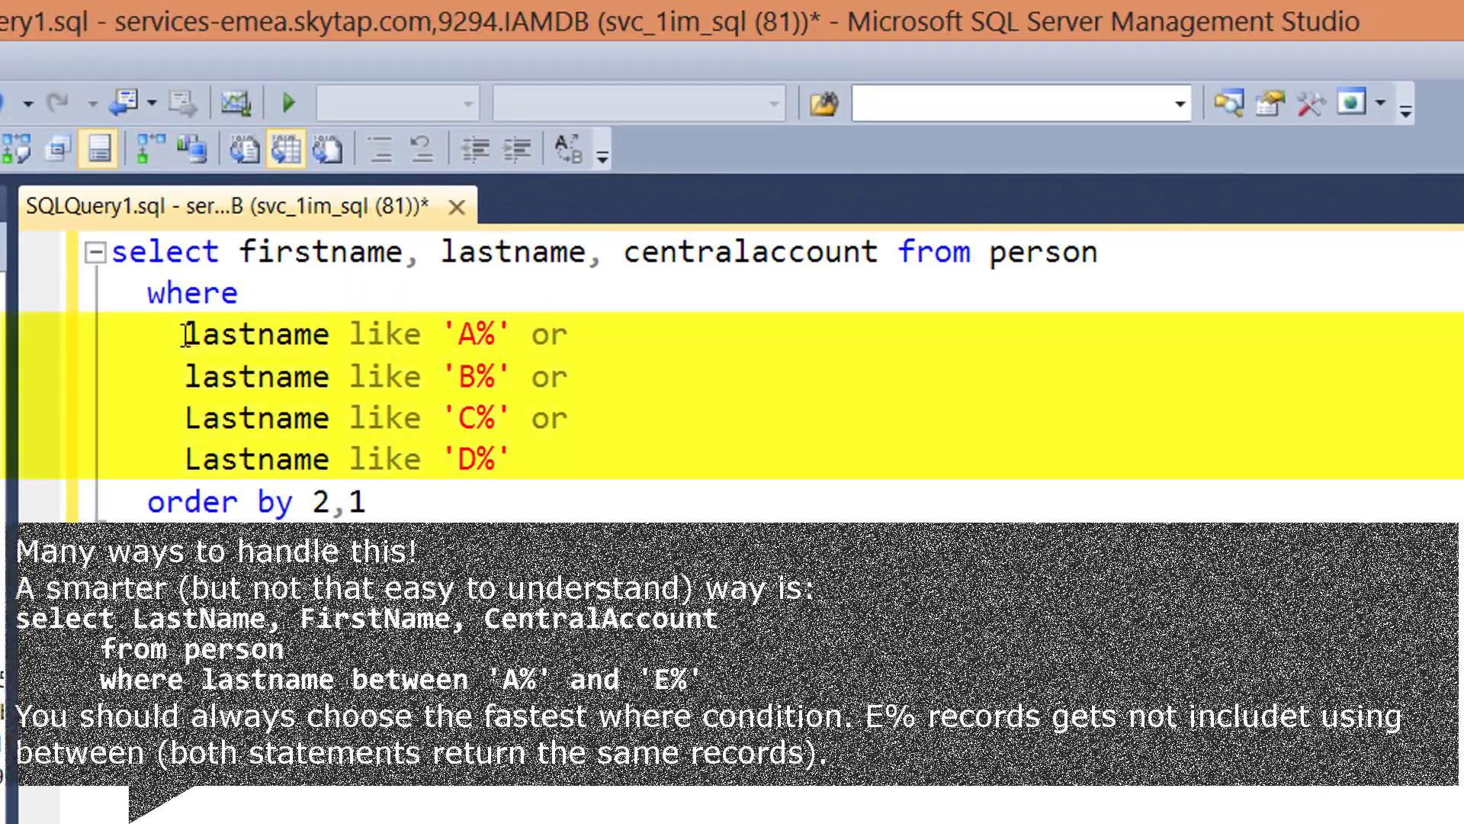
Copy the four lastname like conditions ('A%', 'B%', 'C%', 'D%') from the query's where clause.
drag(184, 333, 482, 337)
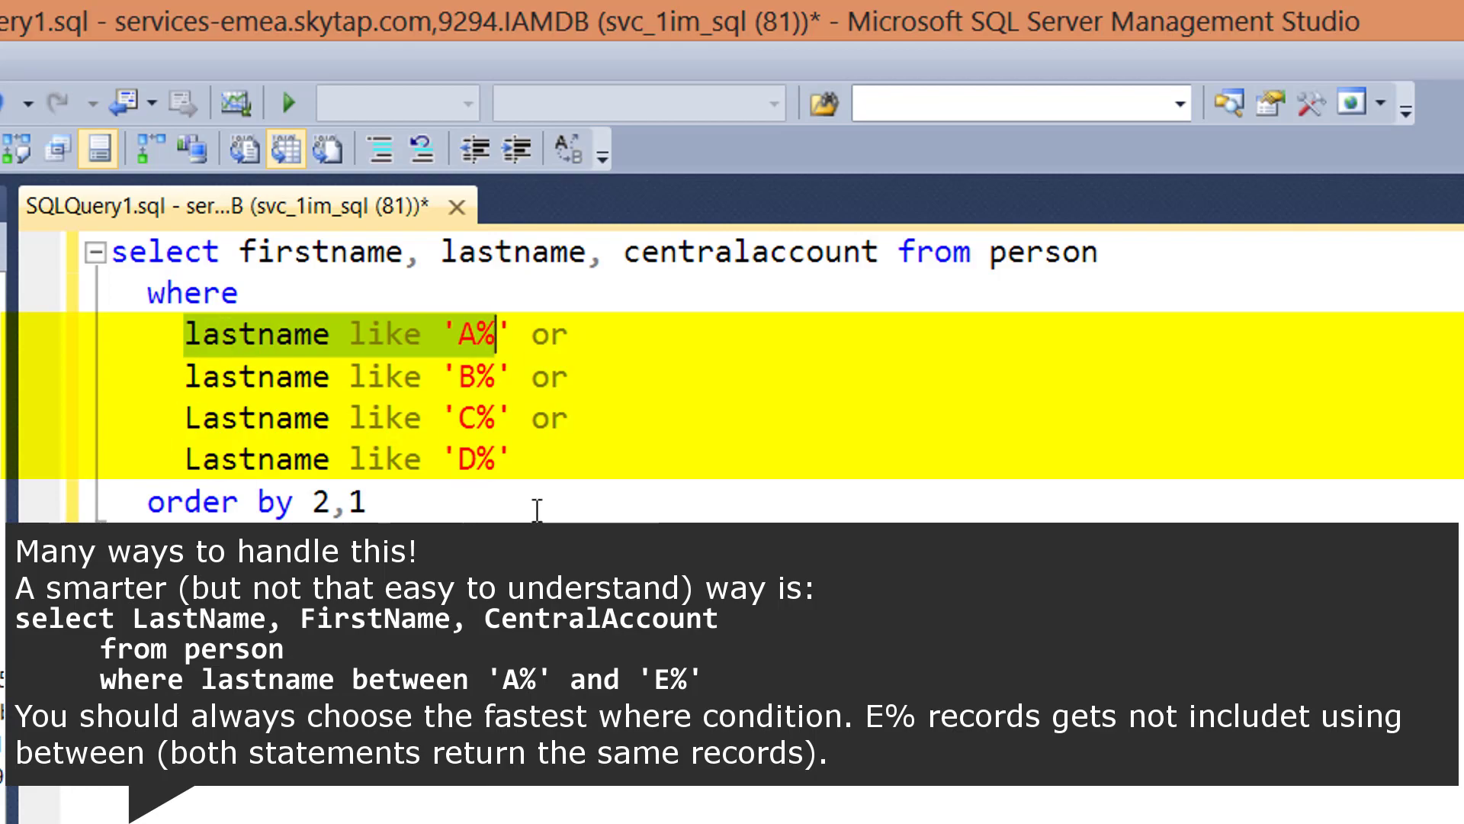
drag(513, 461, 101, 336)
key(ctrl+c)
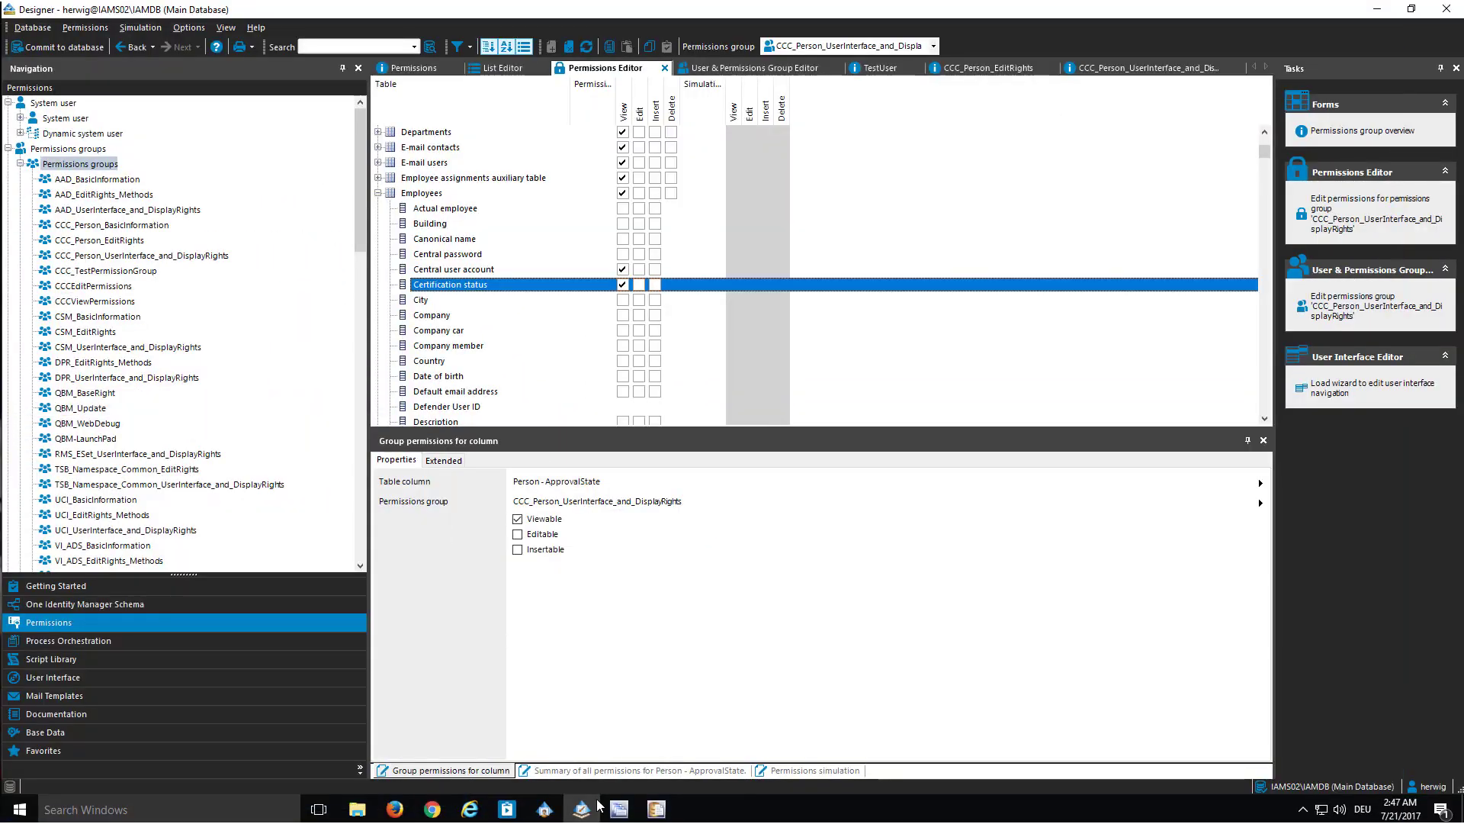
In the Designer, fill the Employees table's viewing, edit, insert and deletion conditions with the copied lastname filter for A% to D%.
click(422, 195)
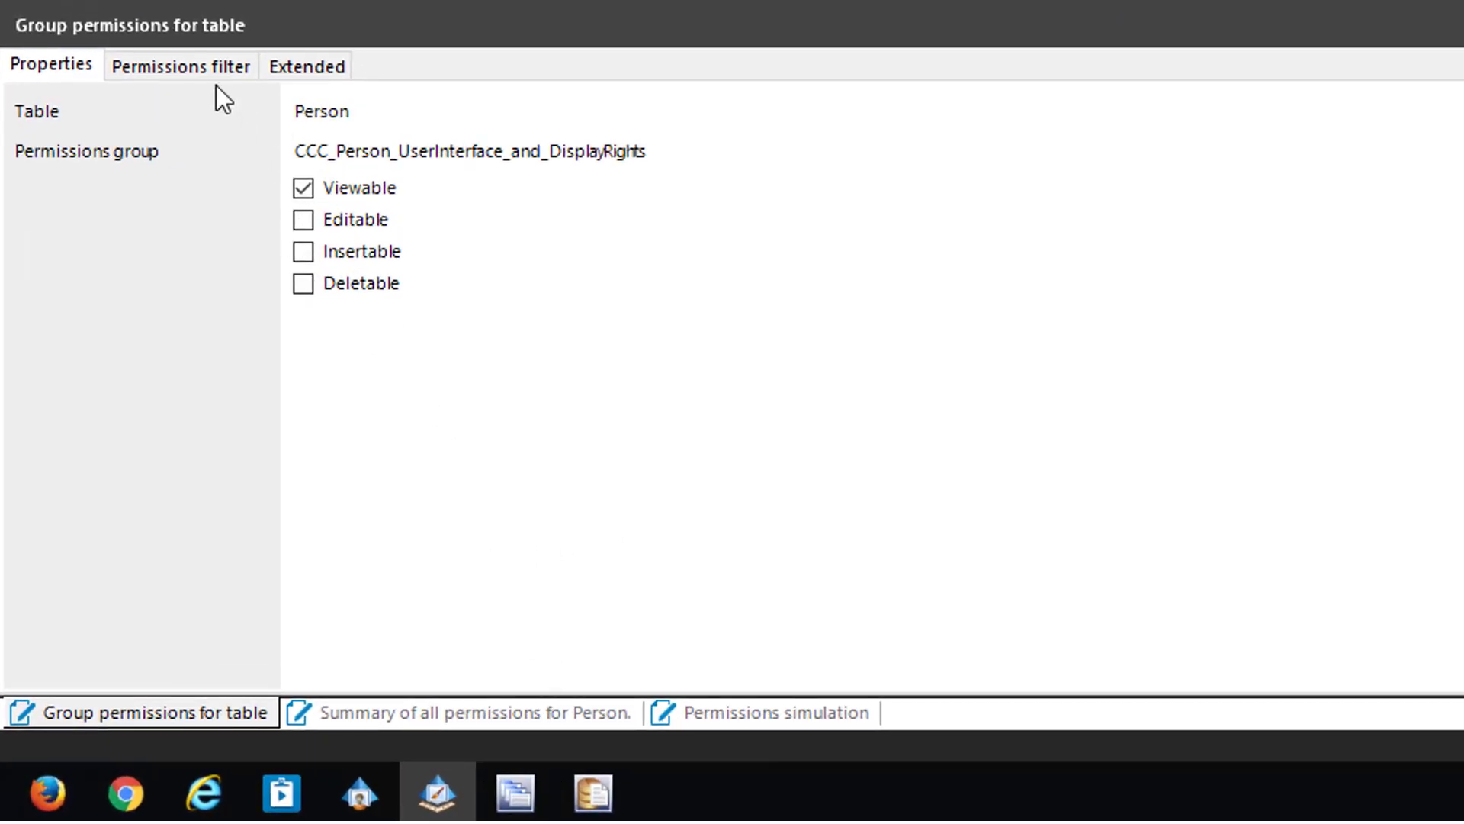
click(209, 71)
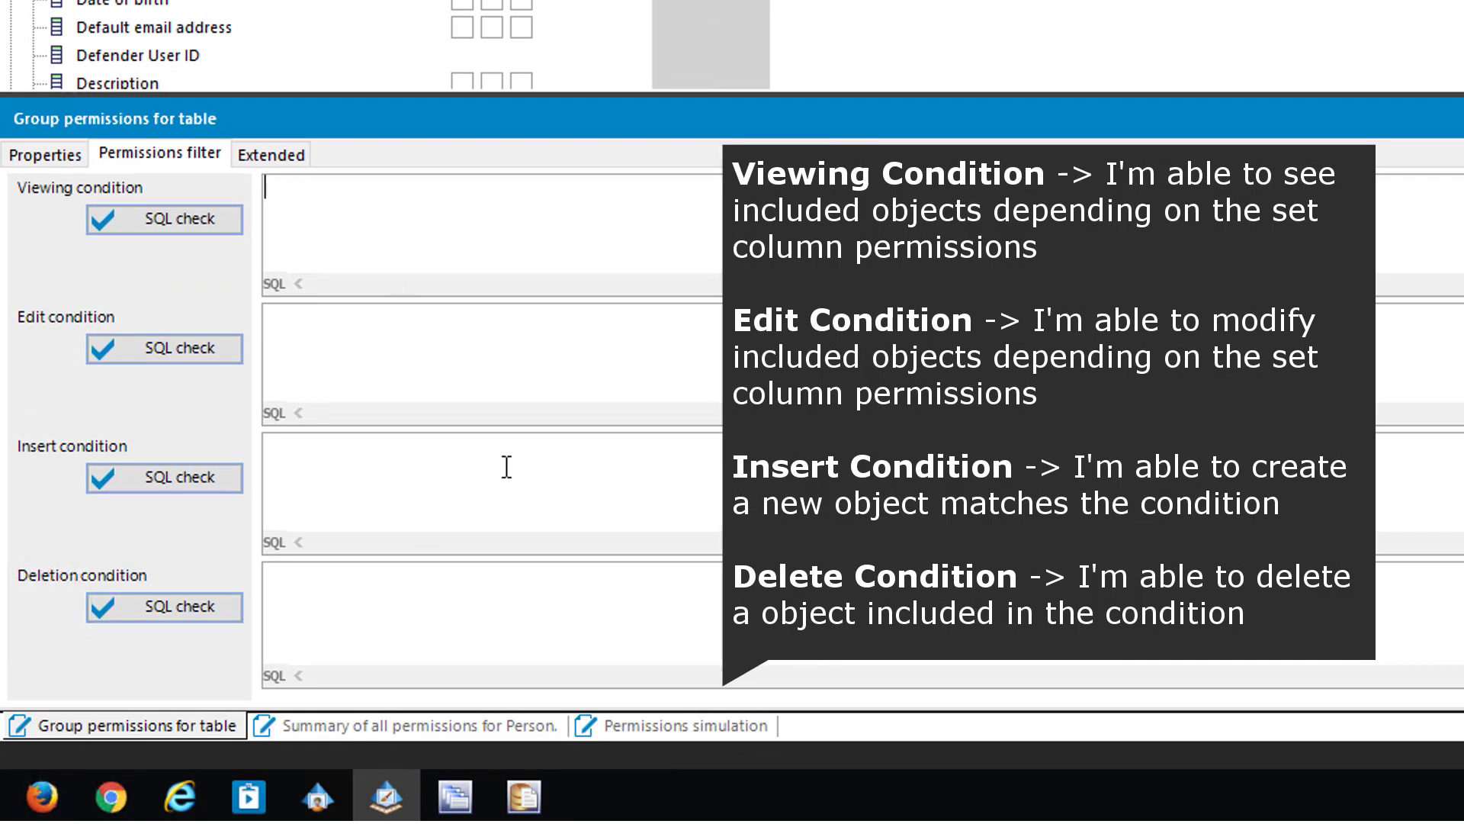
key(ctrl+v)
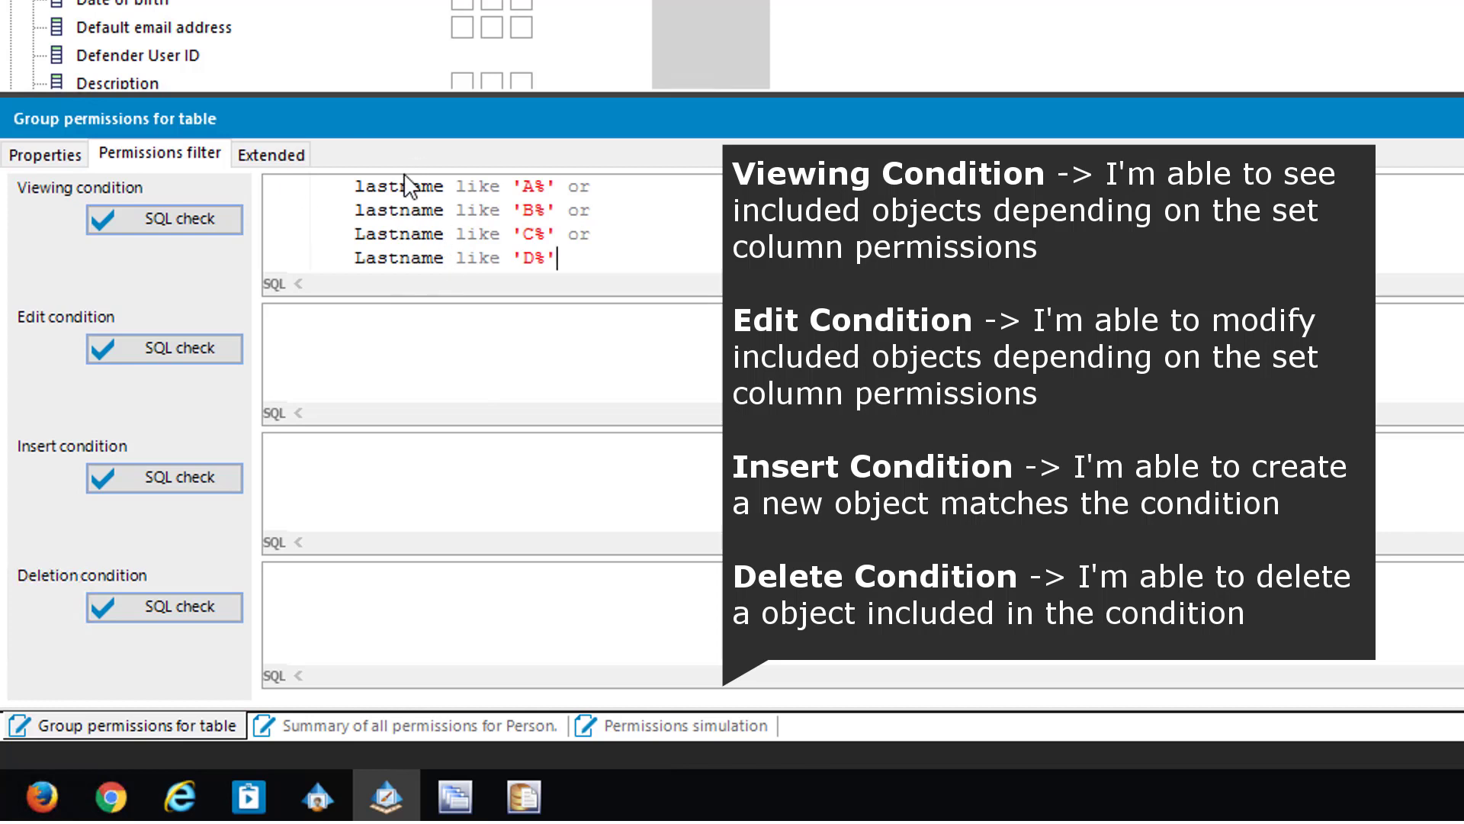
click(436, 367)
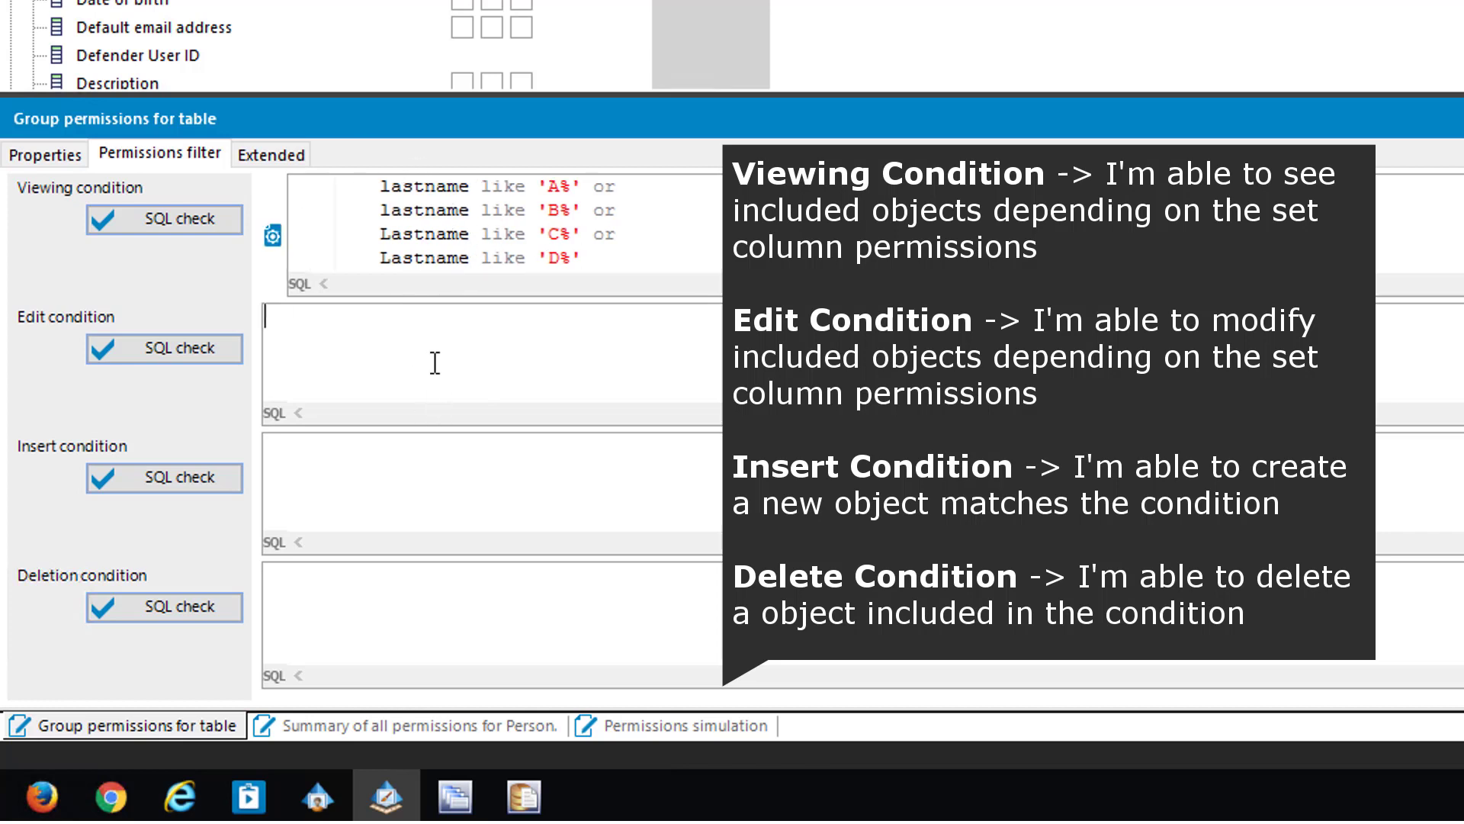
key(ctrl+v)
click(466, 465)
key(ctrl+v)
click(474, 605)
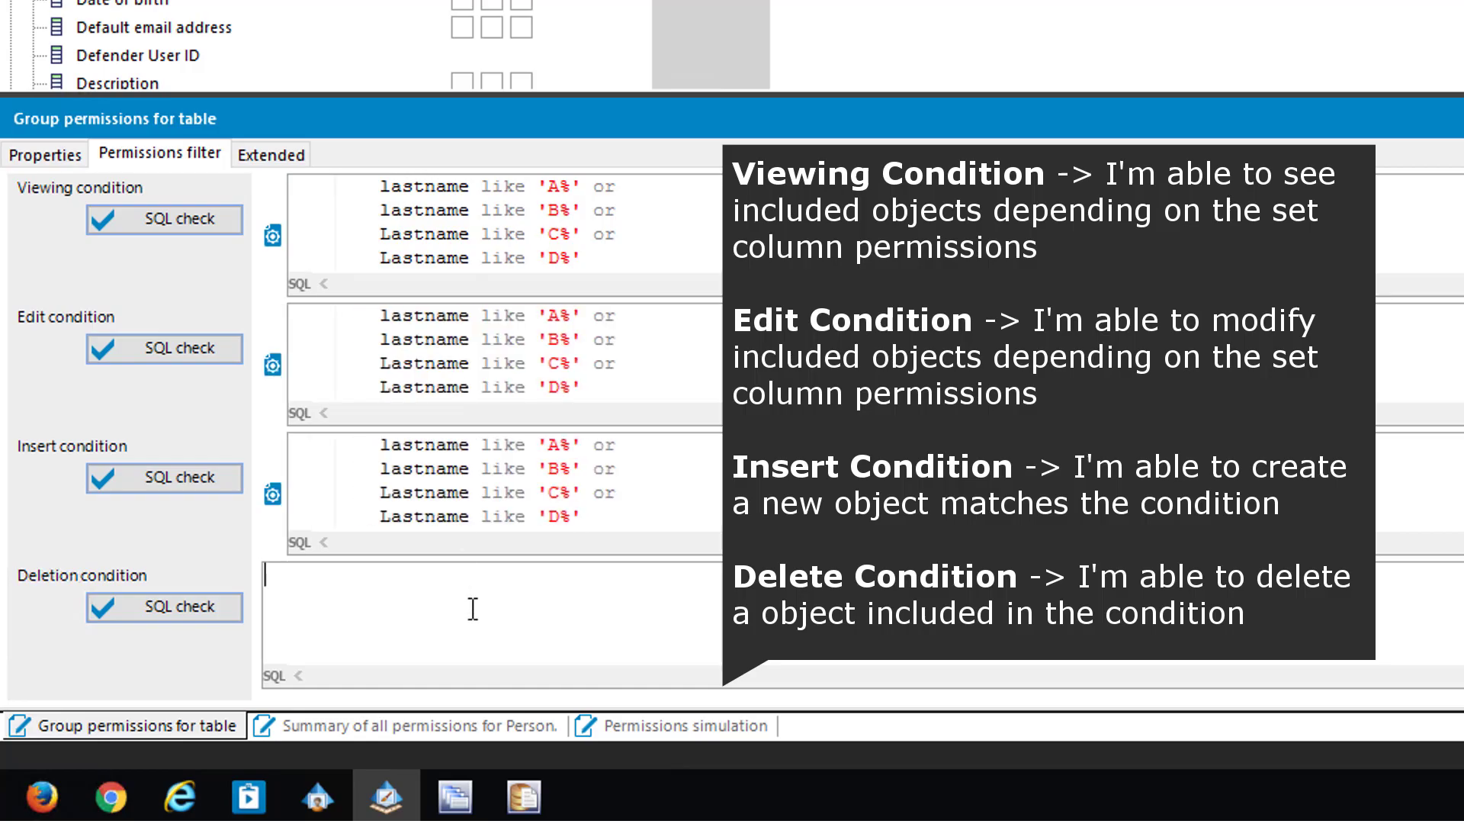
key(ctrl+v)
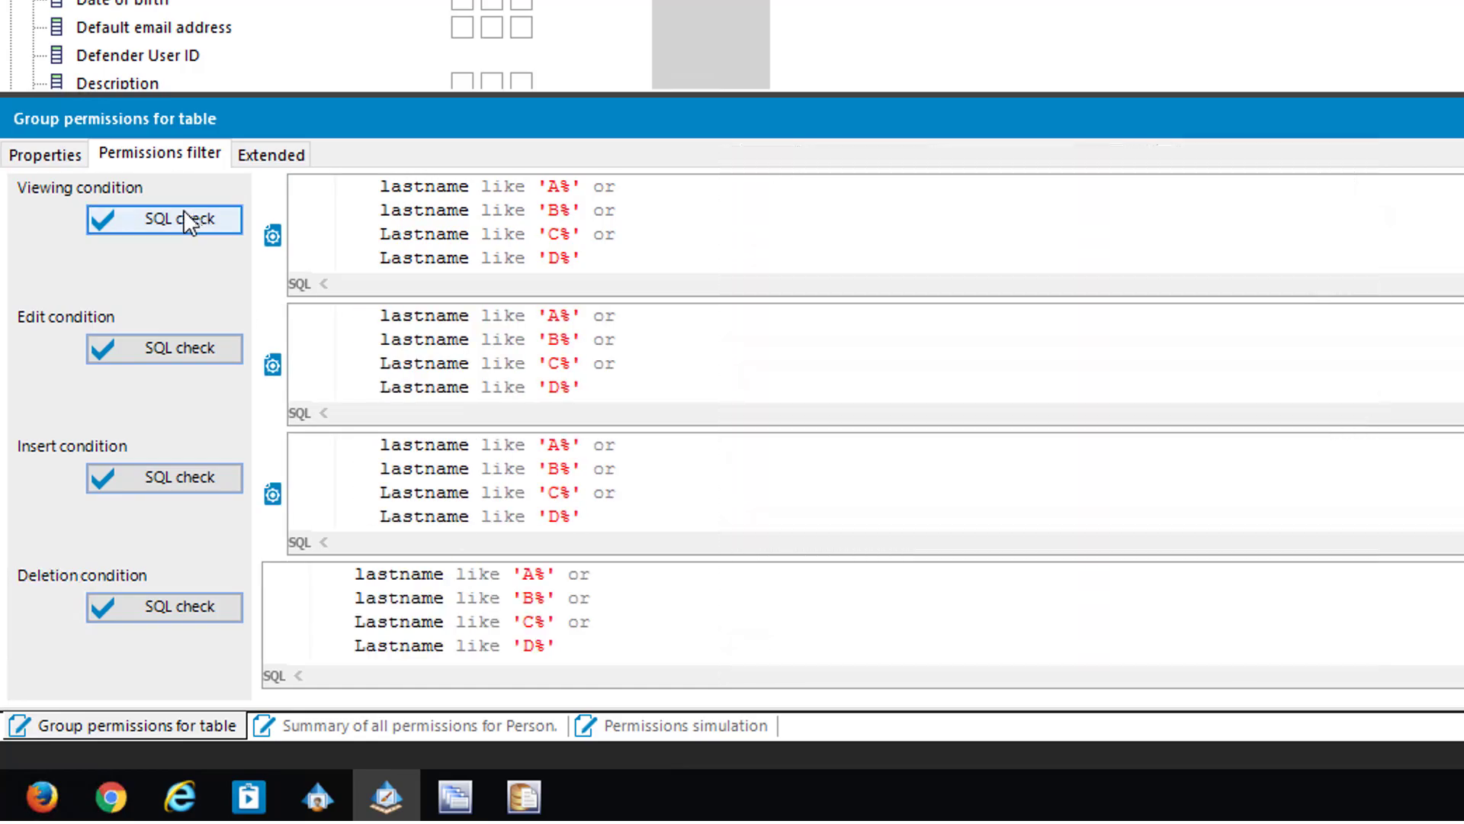
Validate the viewing condition with the SQL check and commit the changed permissions to the database.
click(184, 214)
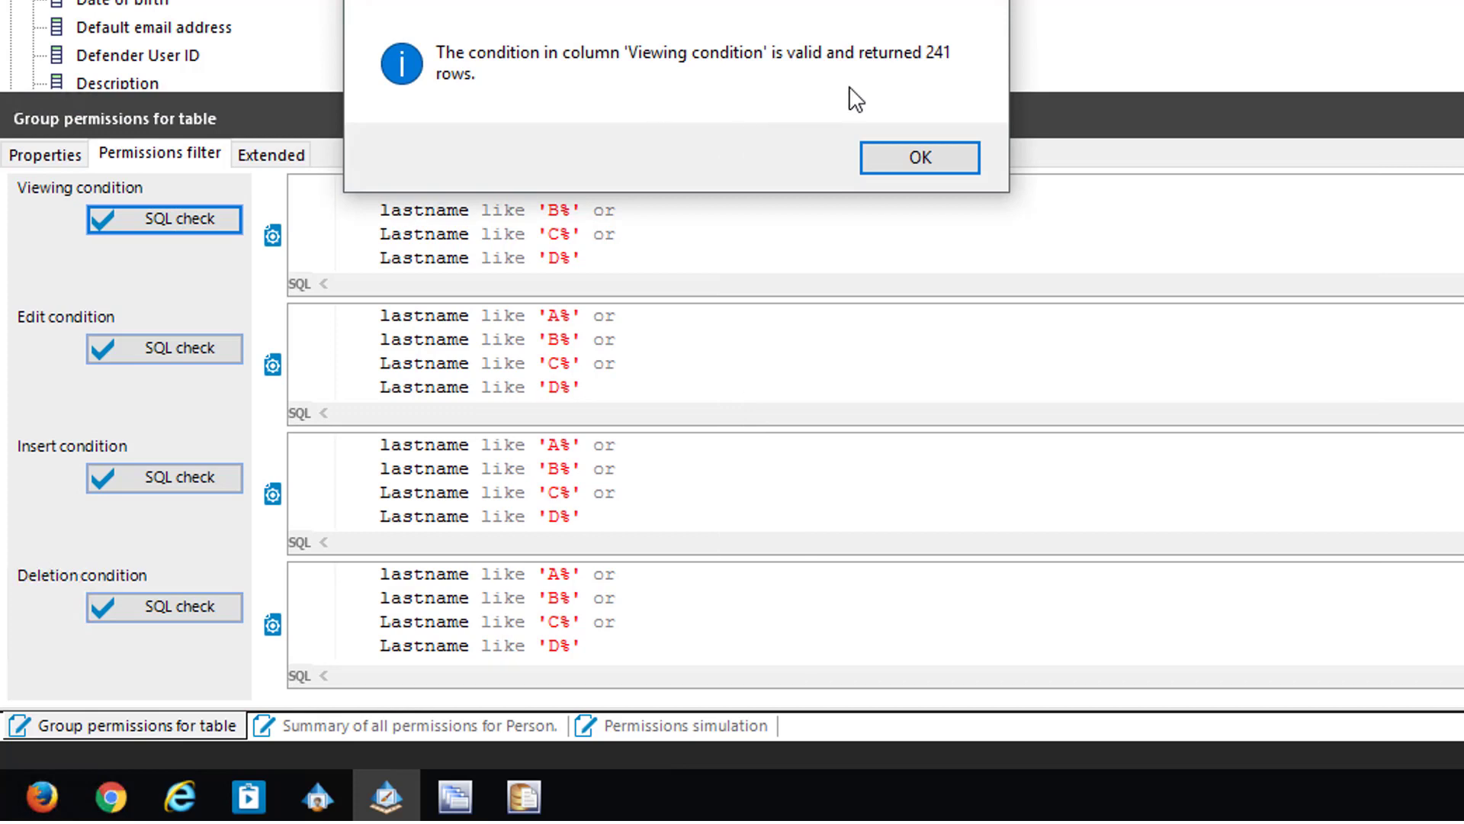
click(907, 157)
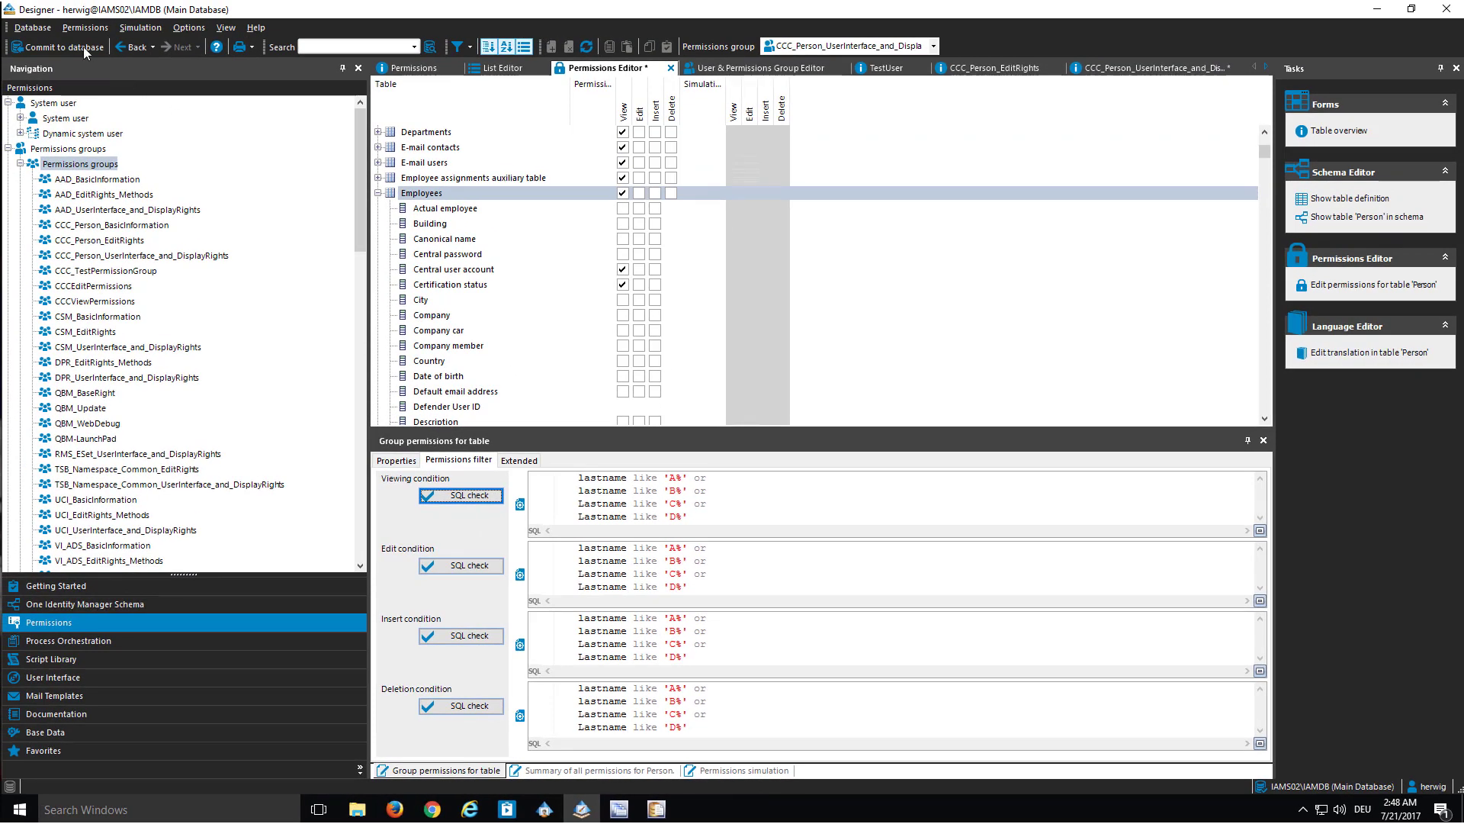
click(84, 47)
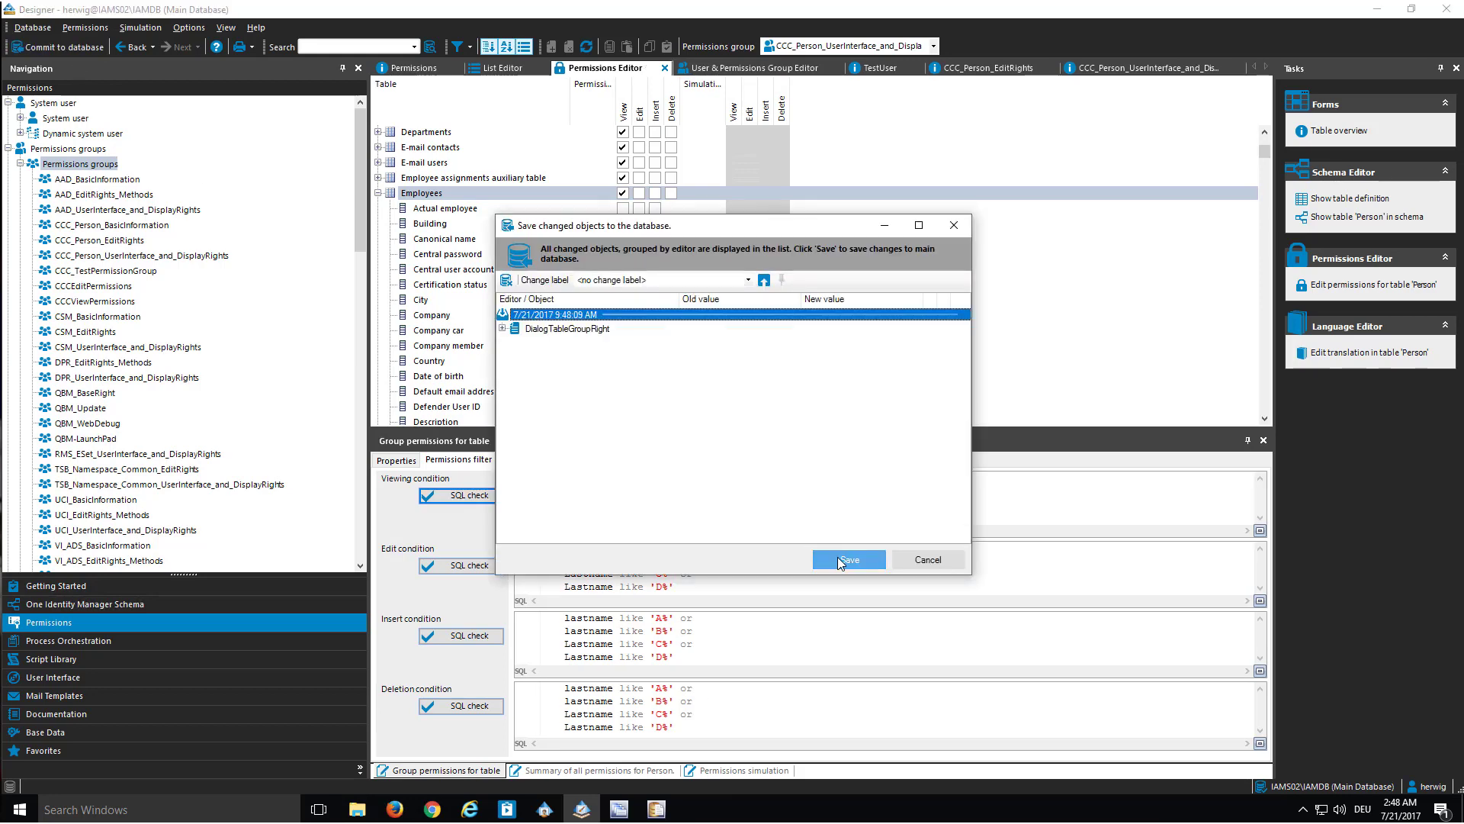
click(840, 561)
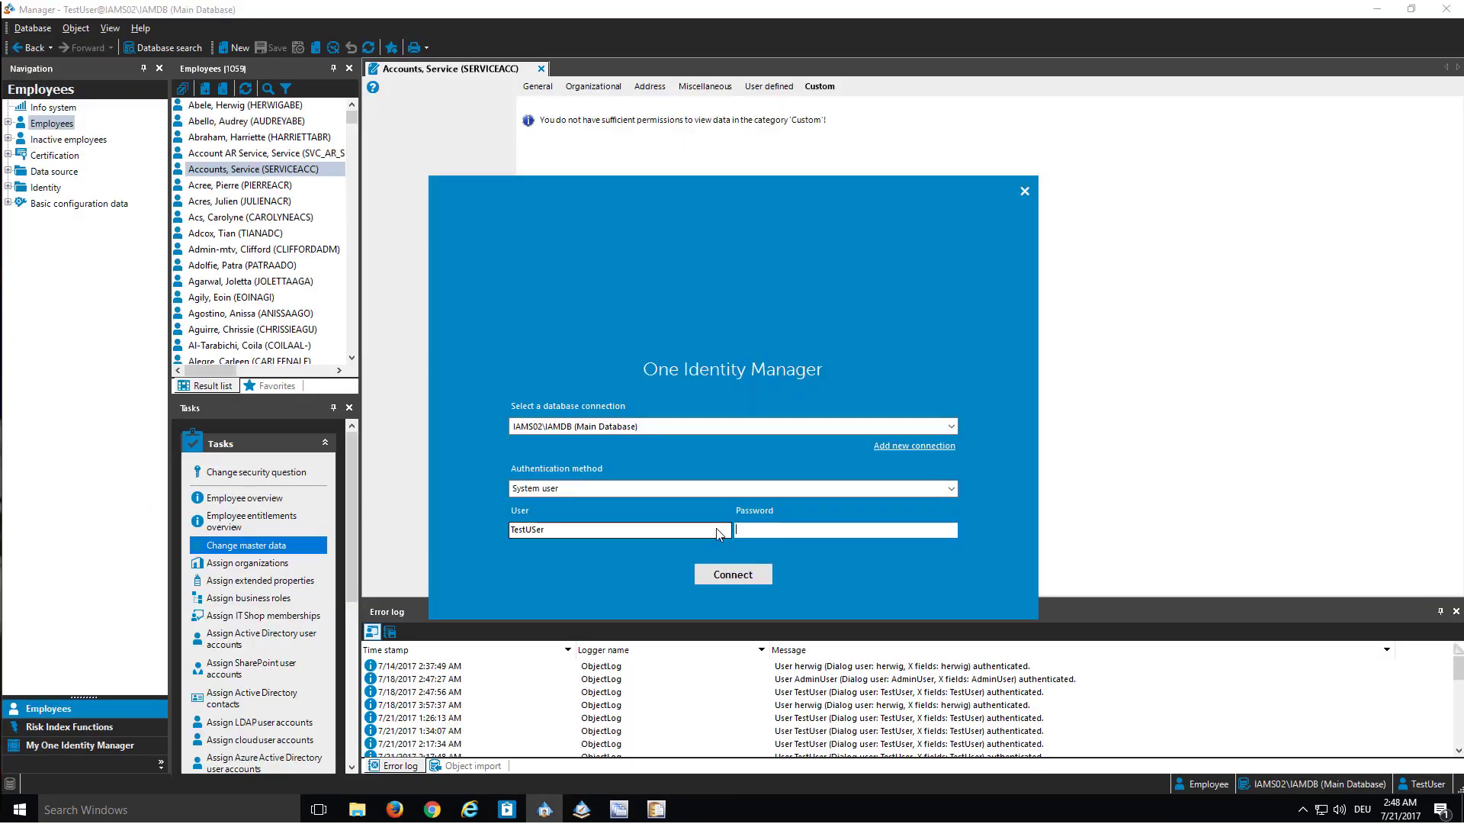
Sign in to the Manager as TestUser and look through the full Employees list to check the filter's effect.
click(791, 528)
key(Return)
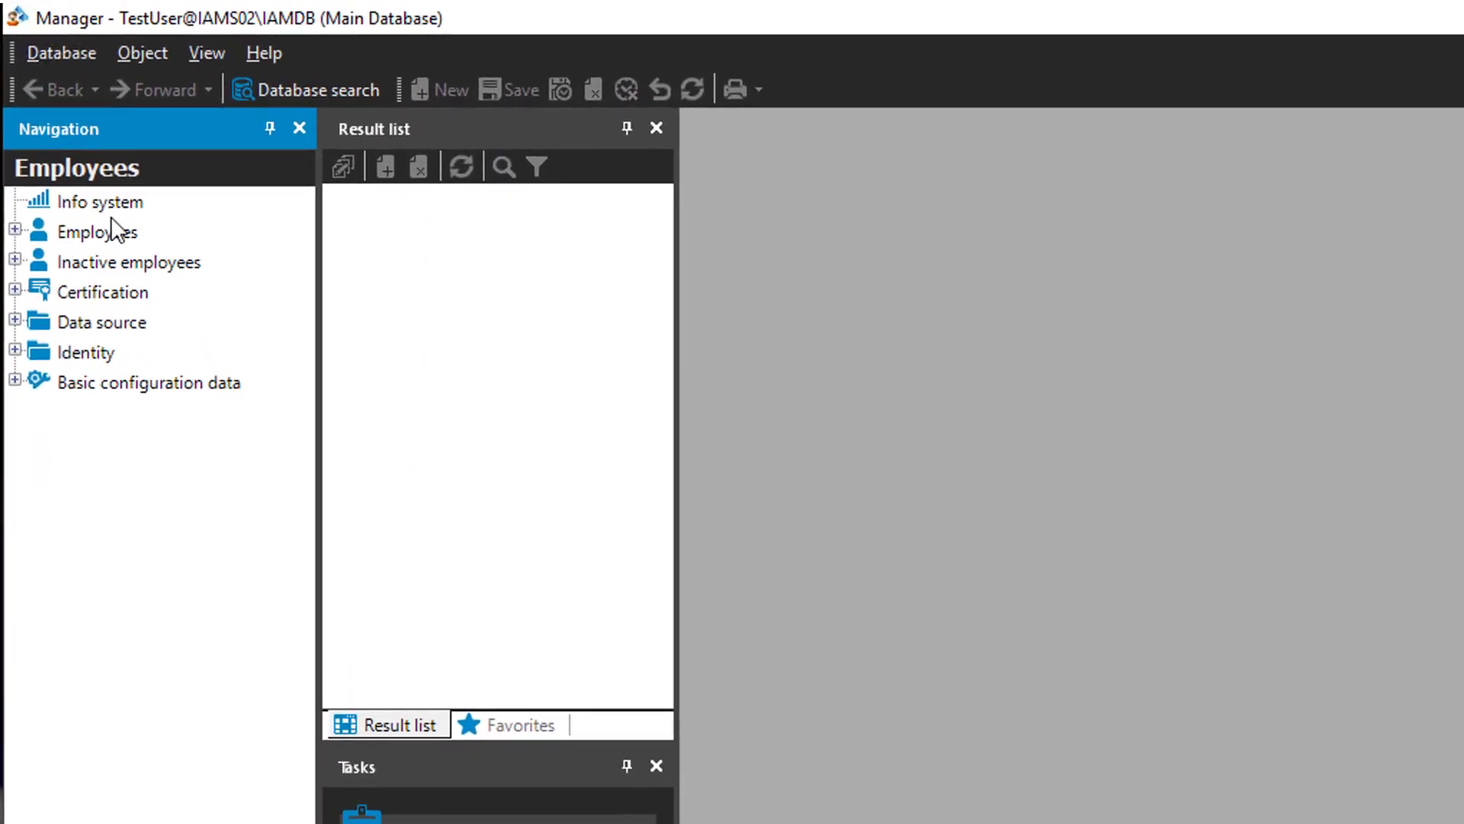
click(122, 229)
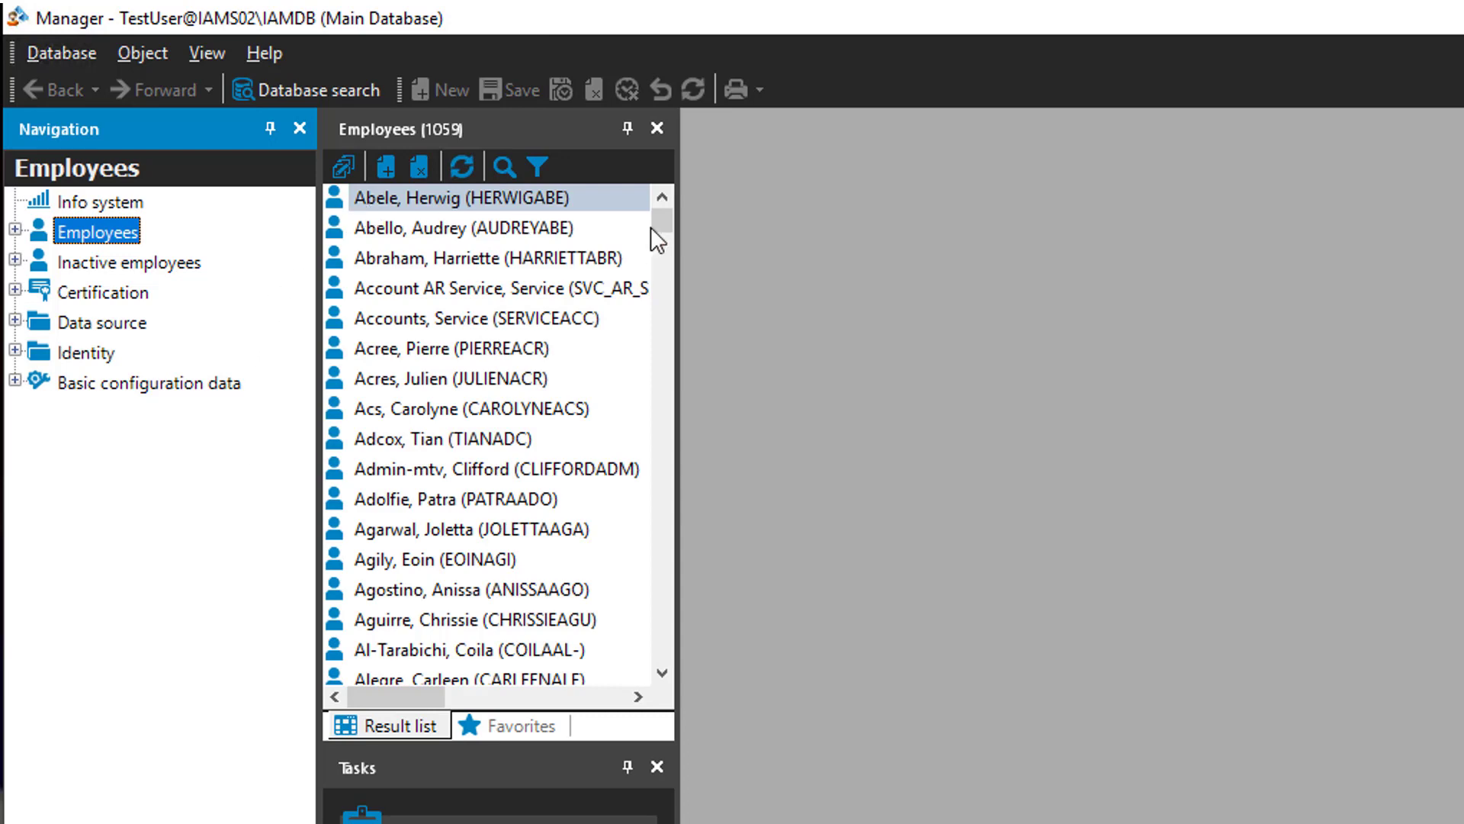
drag(660, 221, 705, 720)
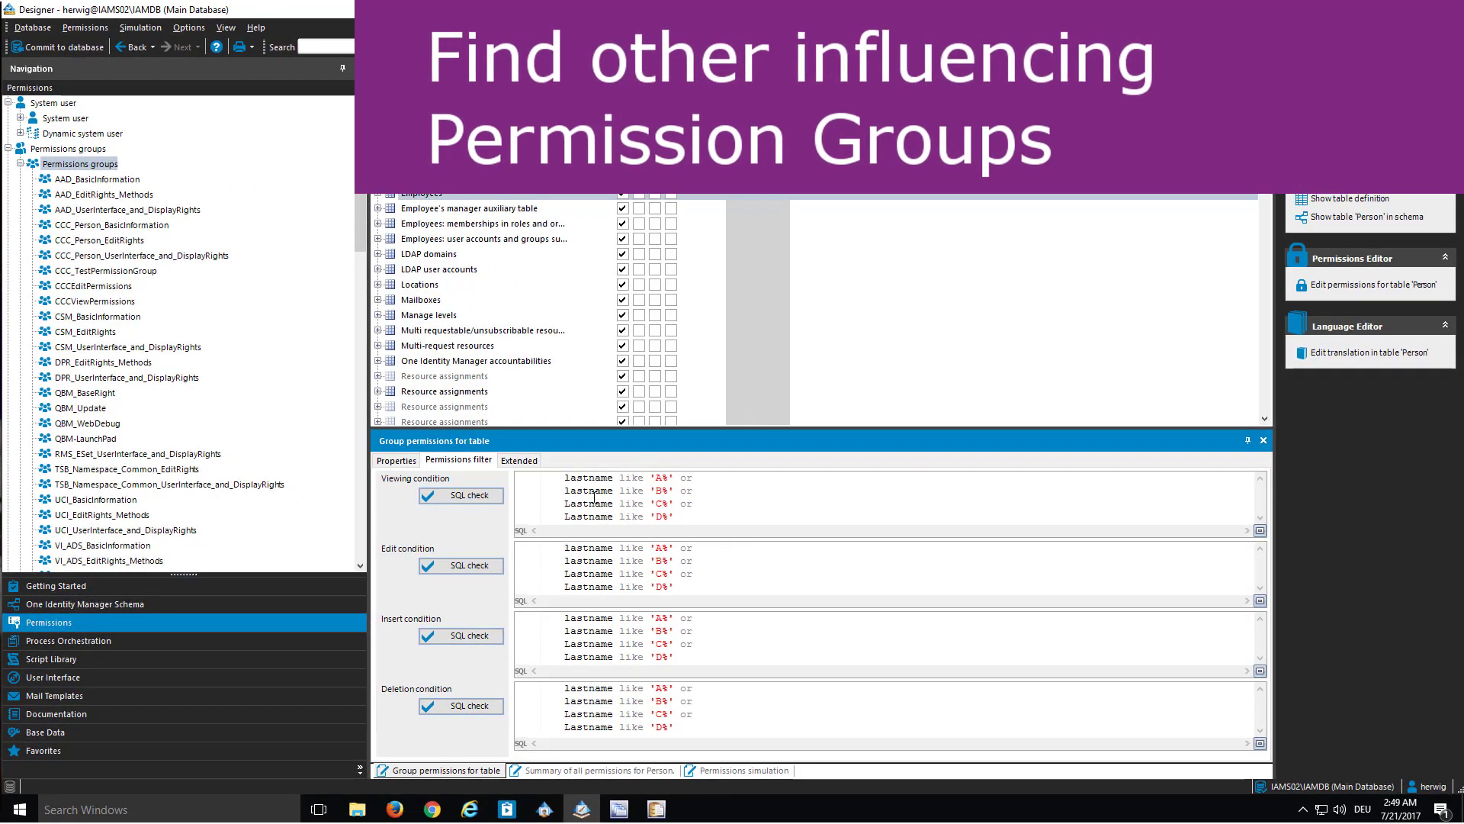
Switch to the Designer, reconnect it to the main database and expand the permissions groups in the Permissions category.
click(32, 27)
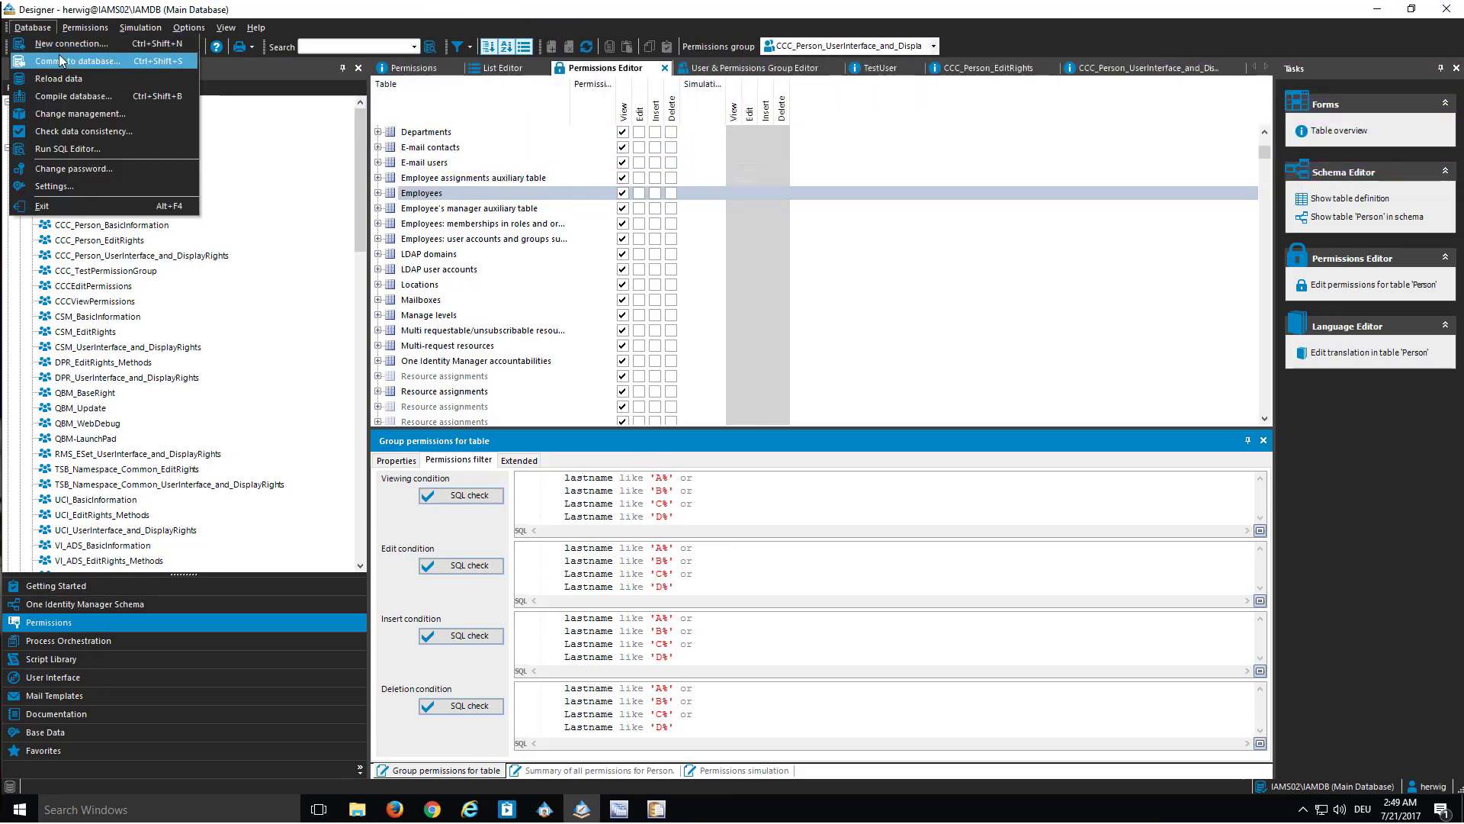
click(61, 44)
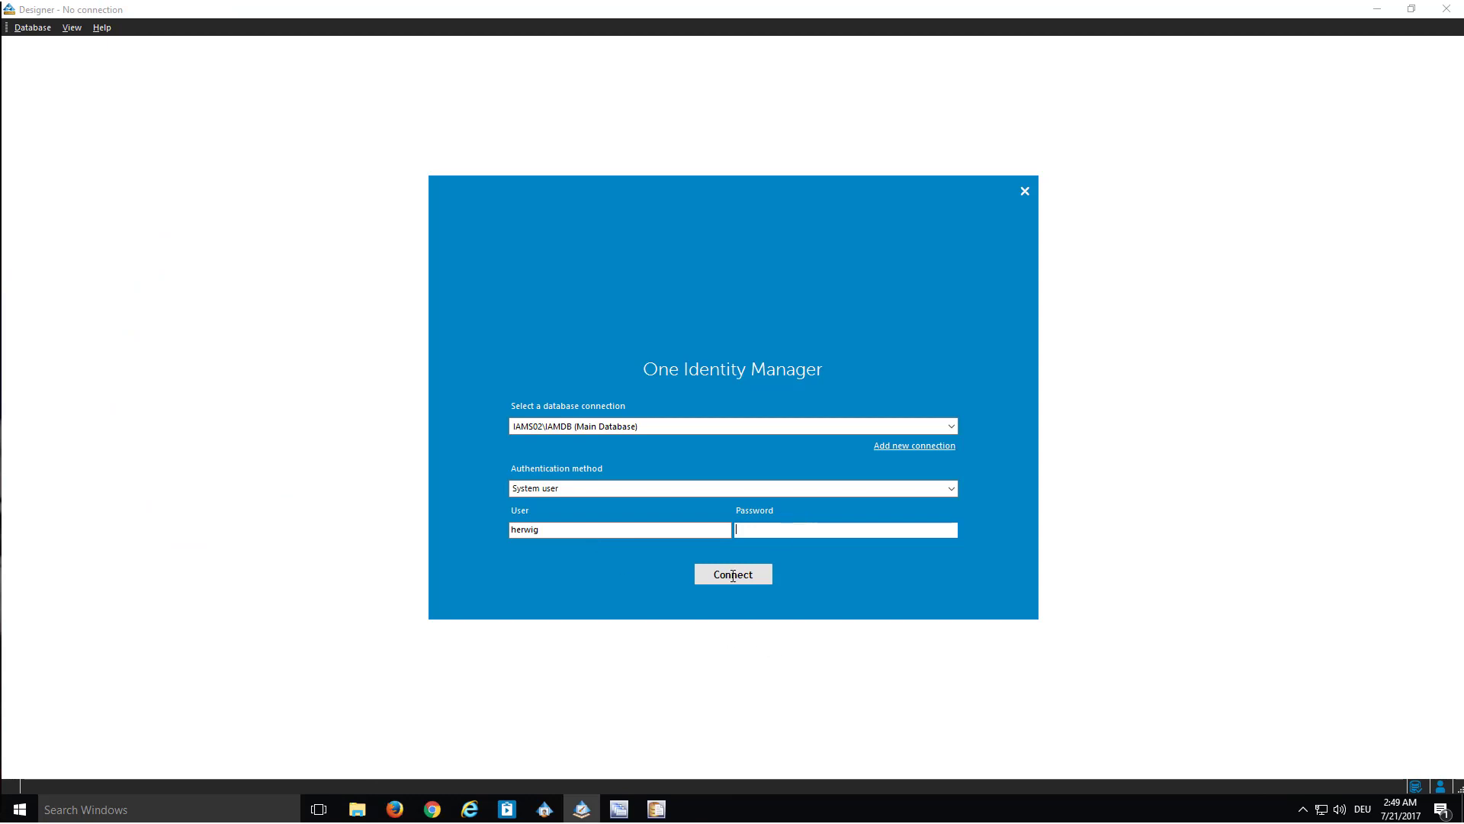
click(731, 575)
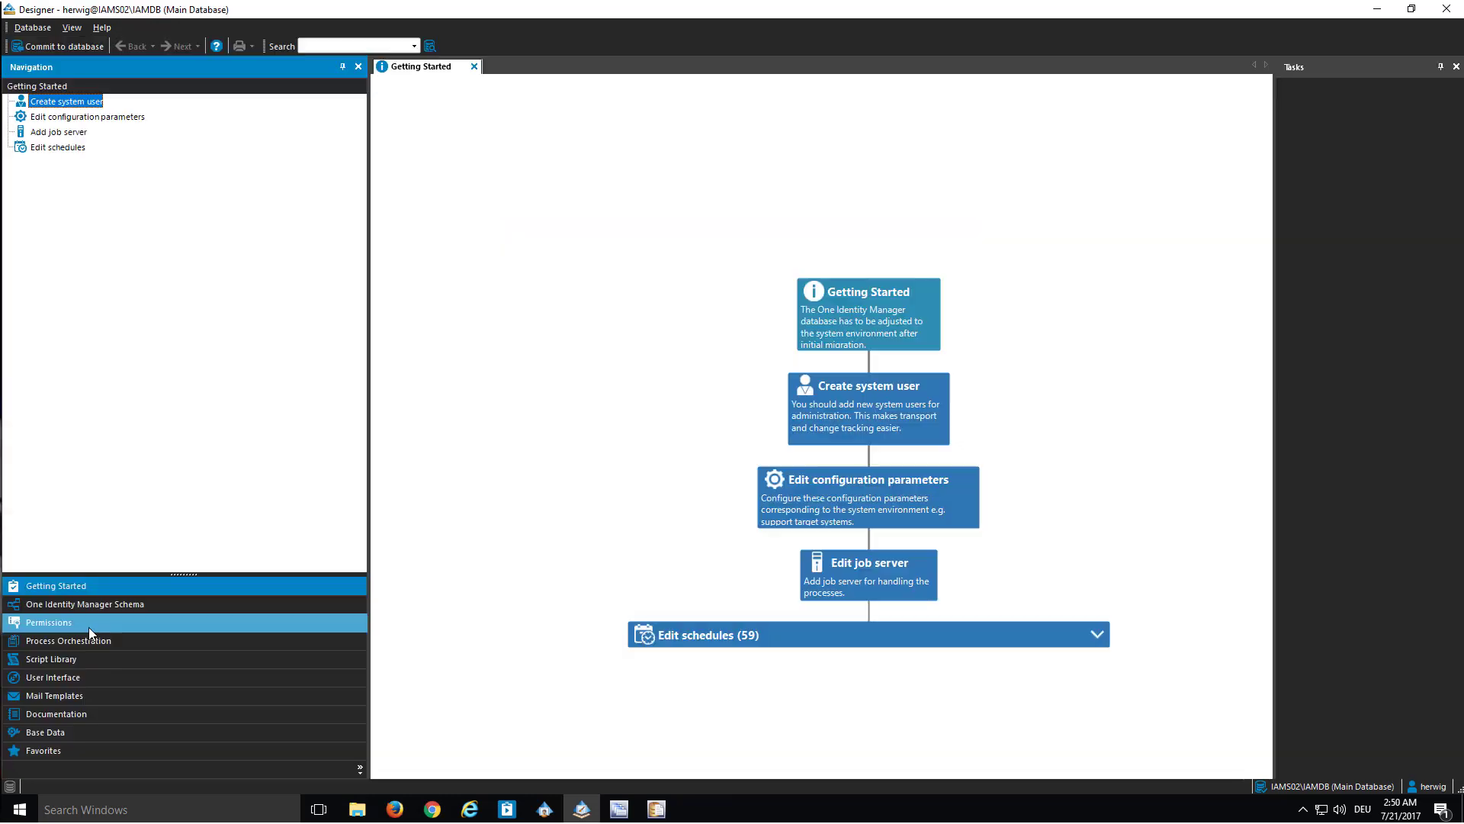
click(90, 622)
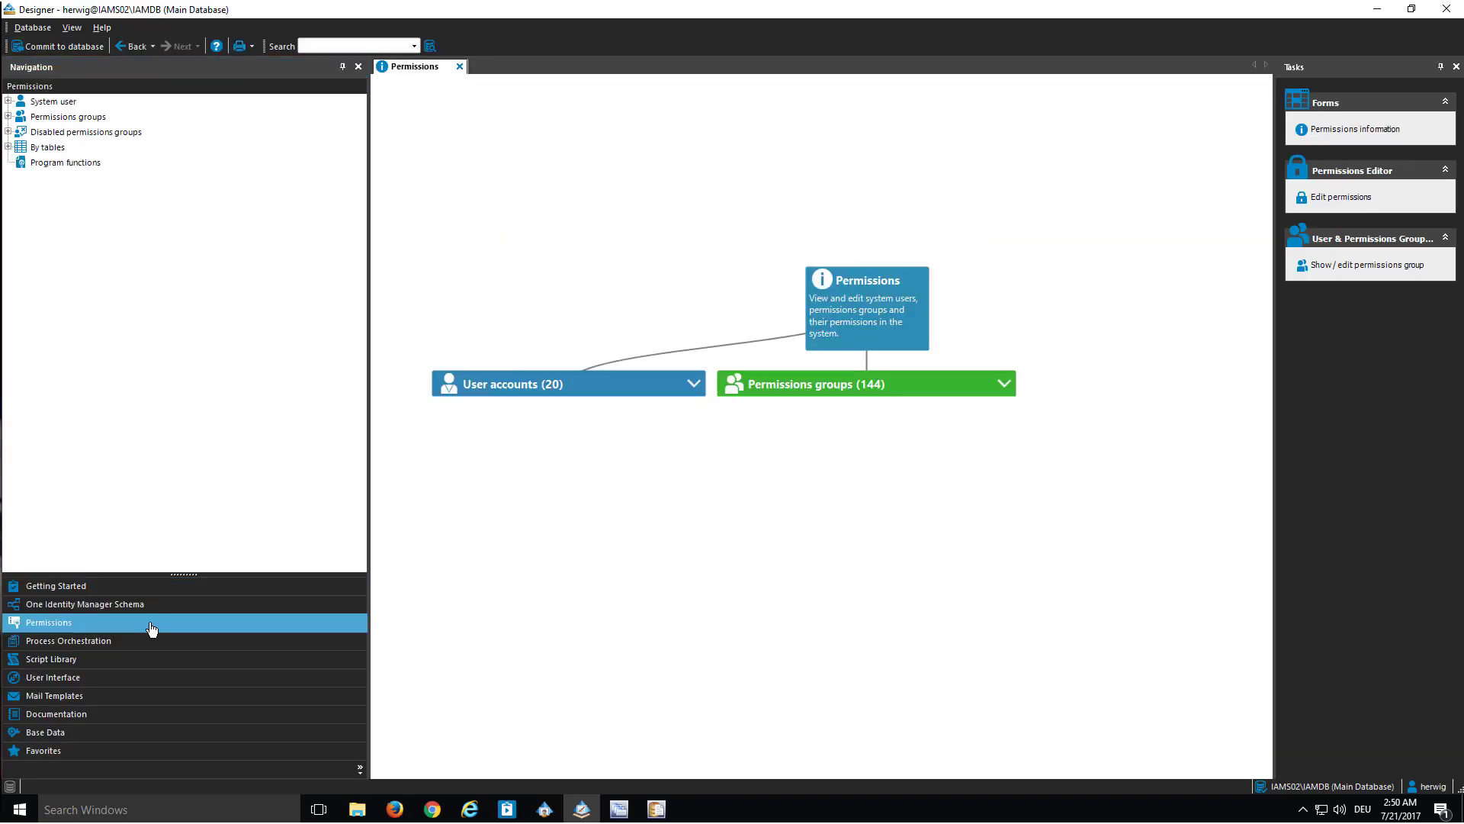
click(8, 116)
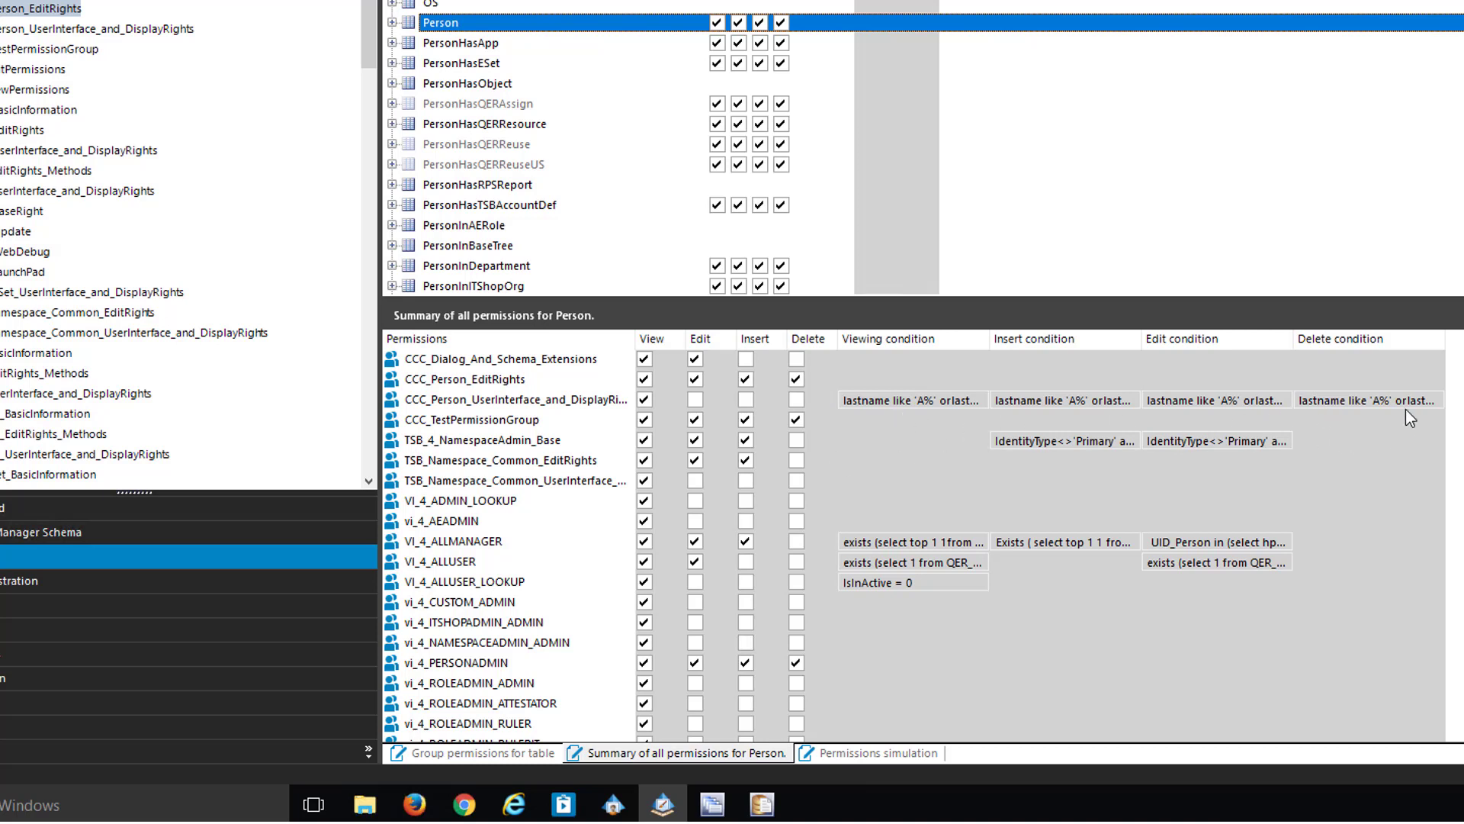
Check the Person table permissions for the CCC_Person_EditRights and CCC_Person_BasicInformation groups.
click(515, 385)
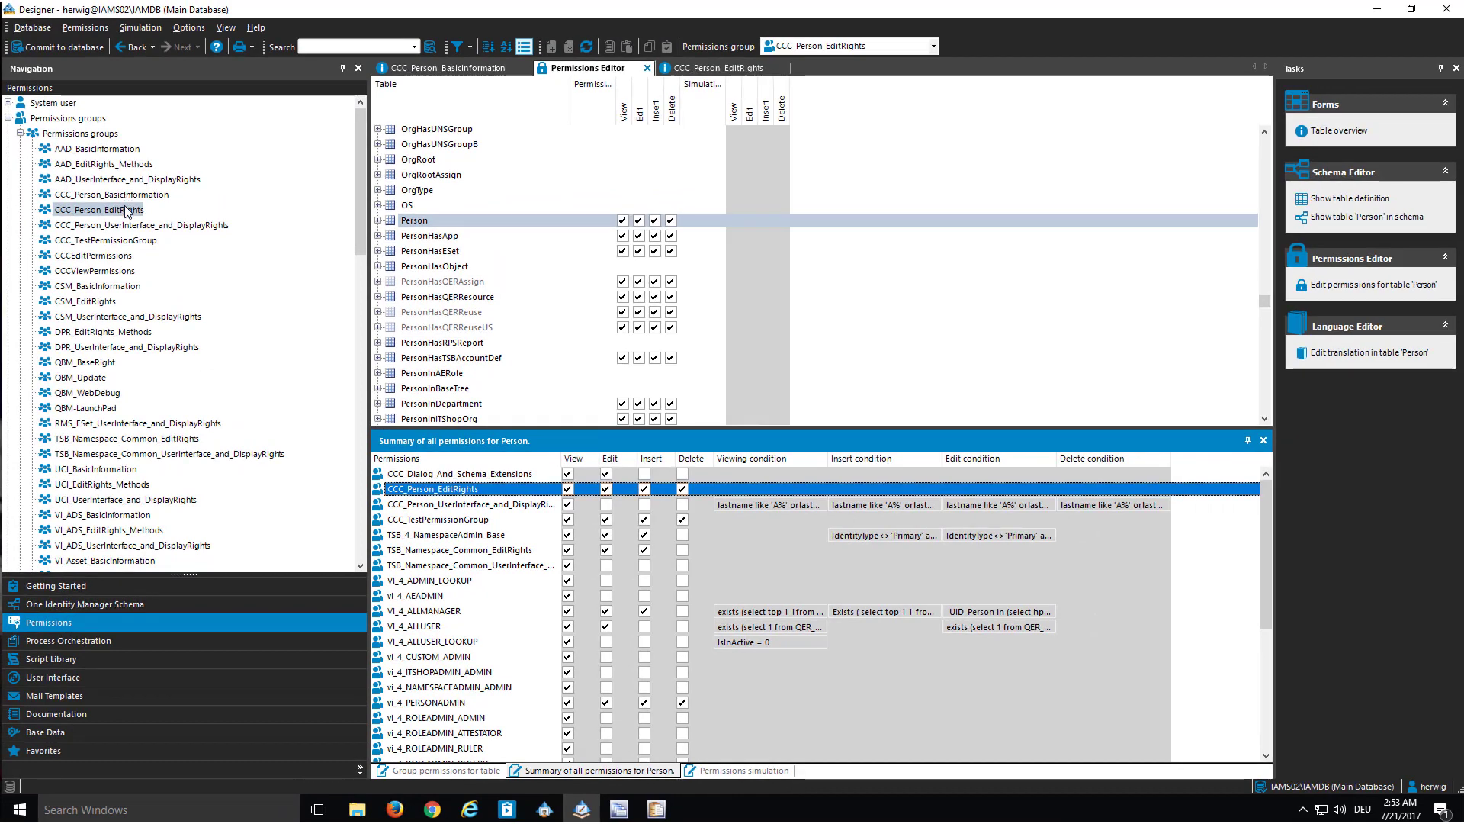
click(127, 195)
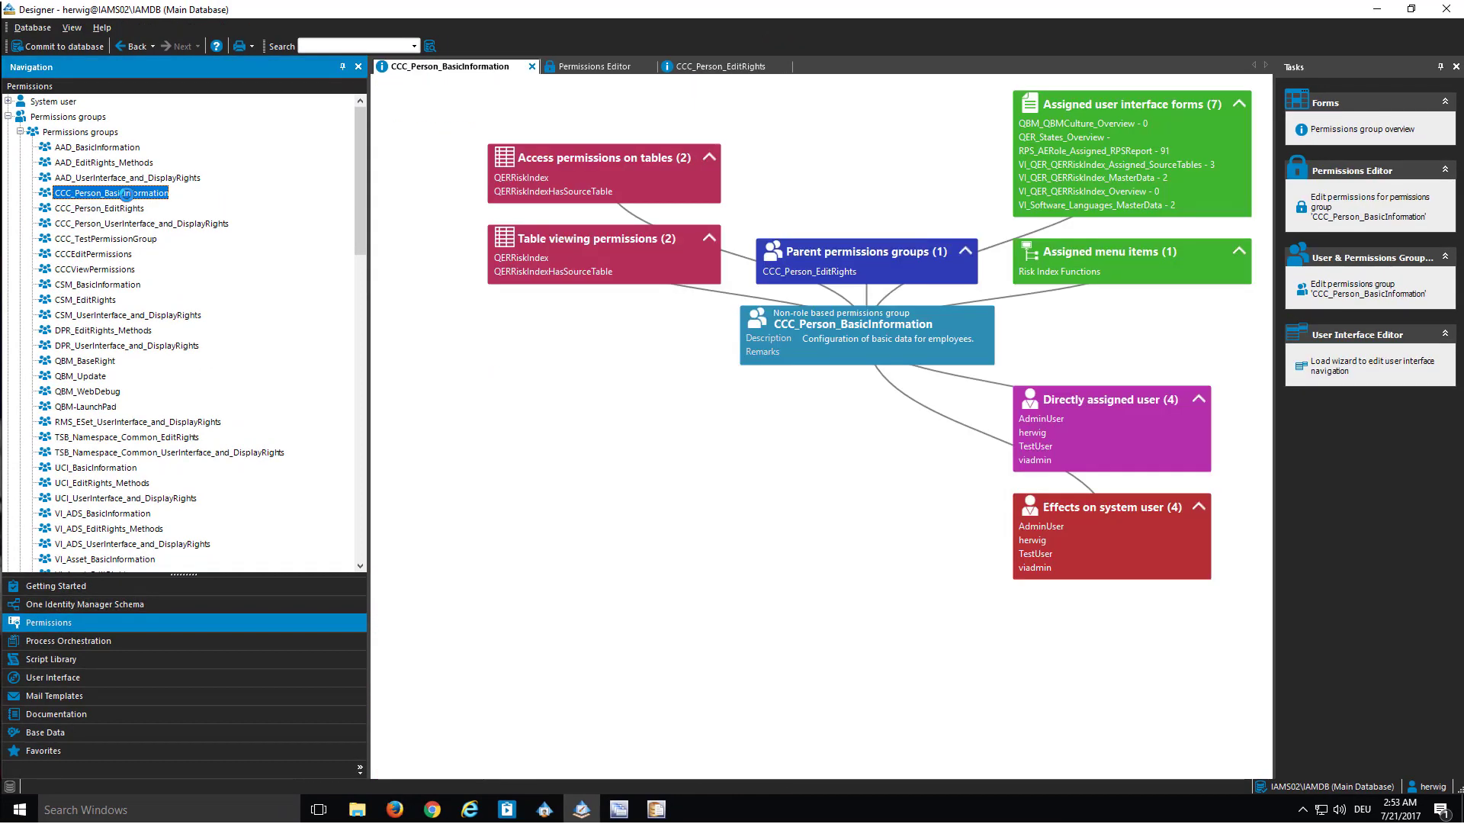
click(840, 333)
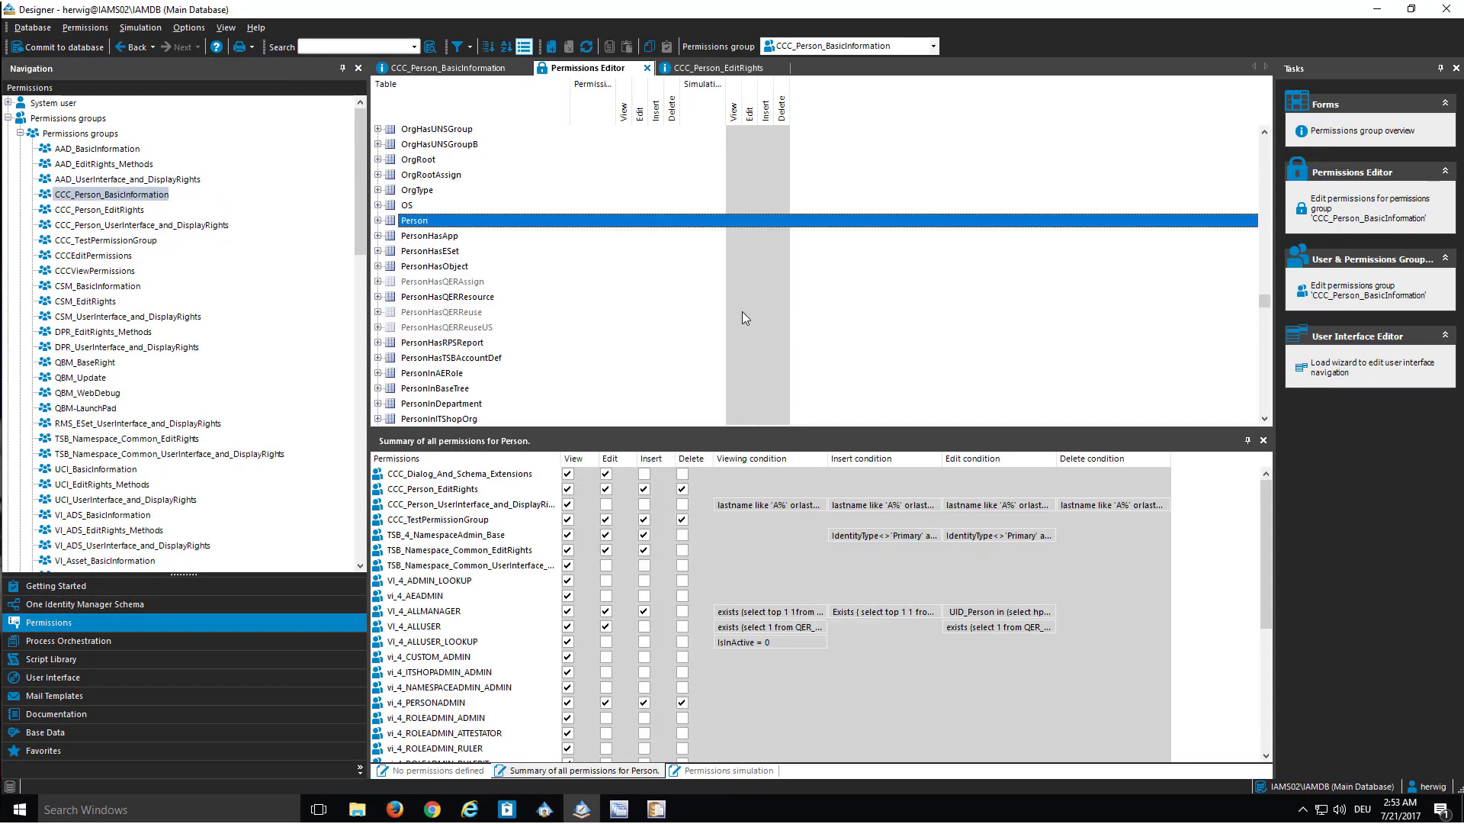
For CCC_Person_EditRights, set the Person table's viewing, edit, insert and deletion conditions to lastname like 'A%', 'B%', 'C%' or 'D%'.
double_click(767, 495)
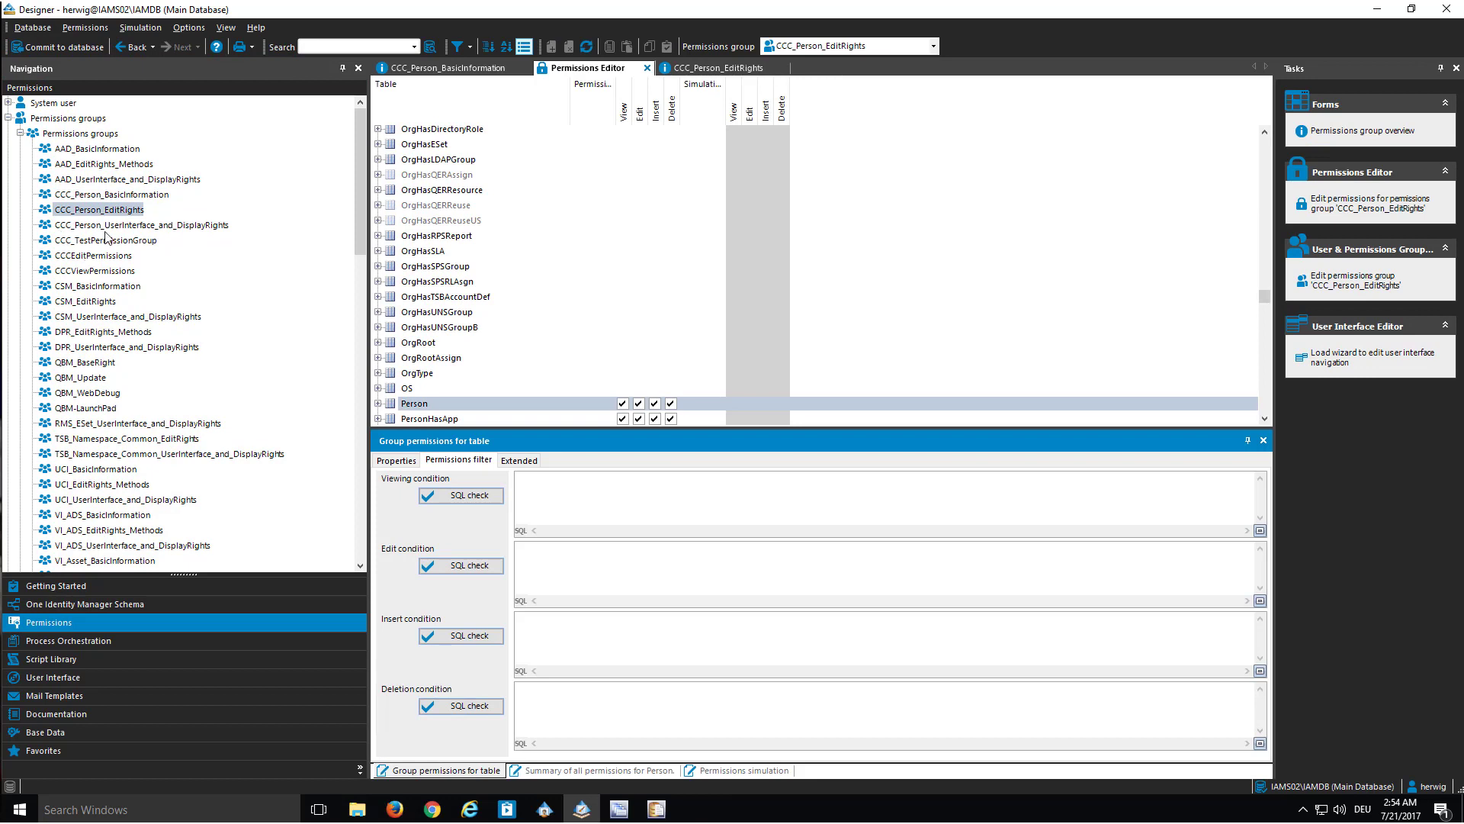
click(564, 494)
text(lastname like 'A%' or lastname like 'B%' or Lastname like 'C%' or Lastname like 'D%')
click(598, 579)
text(lastname like 'A%' or lastname like 'B%' or Lastname like 'C%' or Lastname like 'D%')
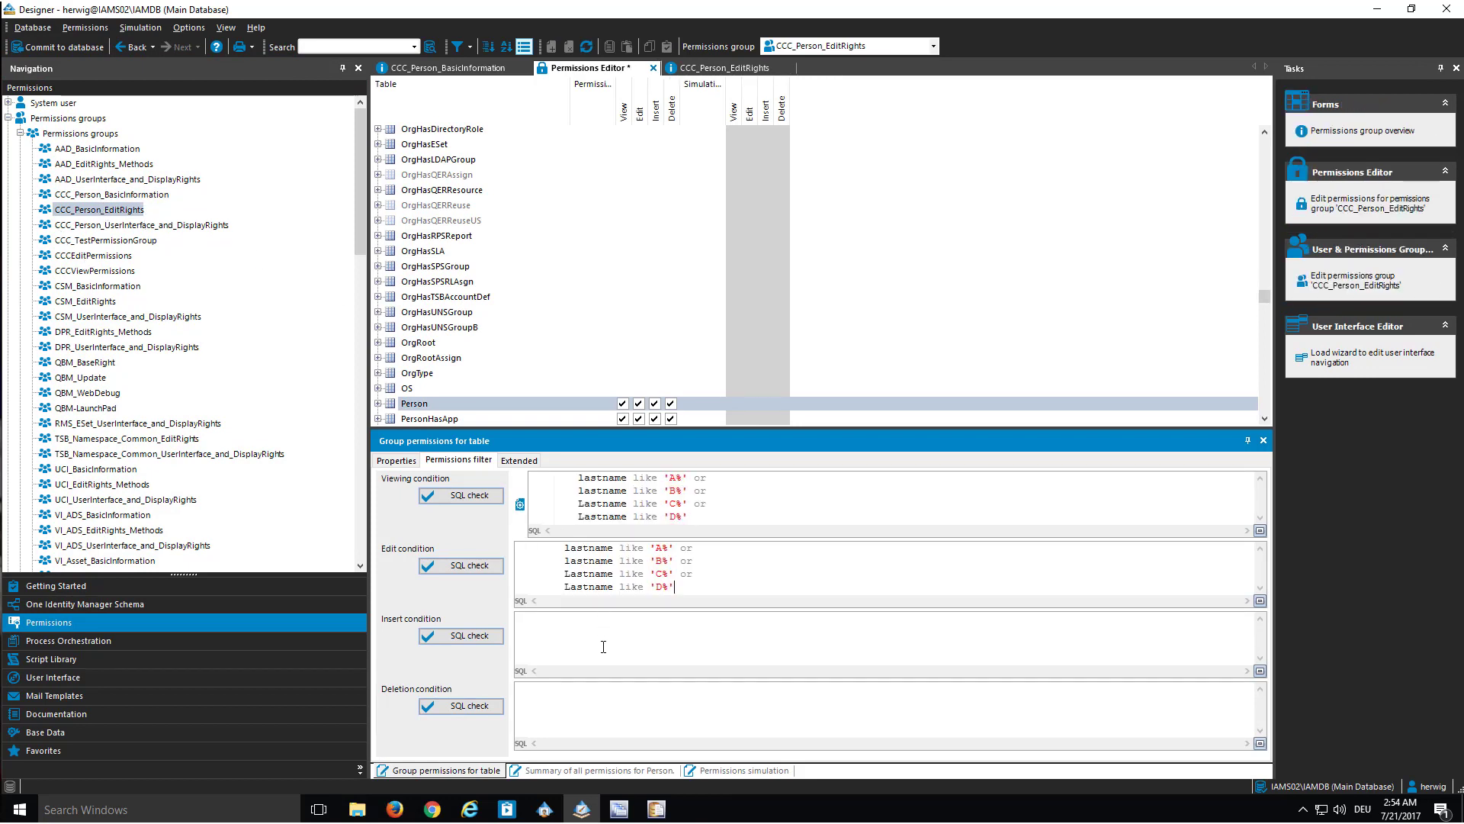
click(603, 661)
text(lastname like 'A%' or lastname like 'B%' or Lastname like 'C%' or Lastname like 'D%')
click(602, 695)
text(lastname like 'A%' or lastname like 'B%' or Lastname like 'C%' or Lastname like 'D%')
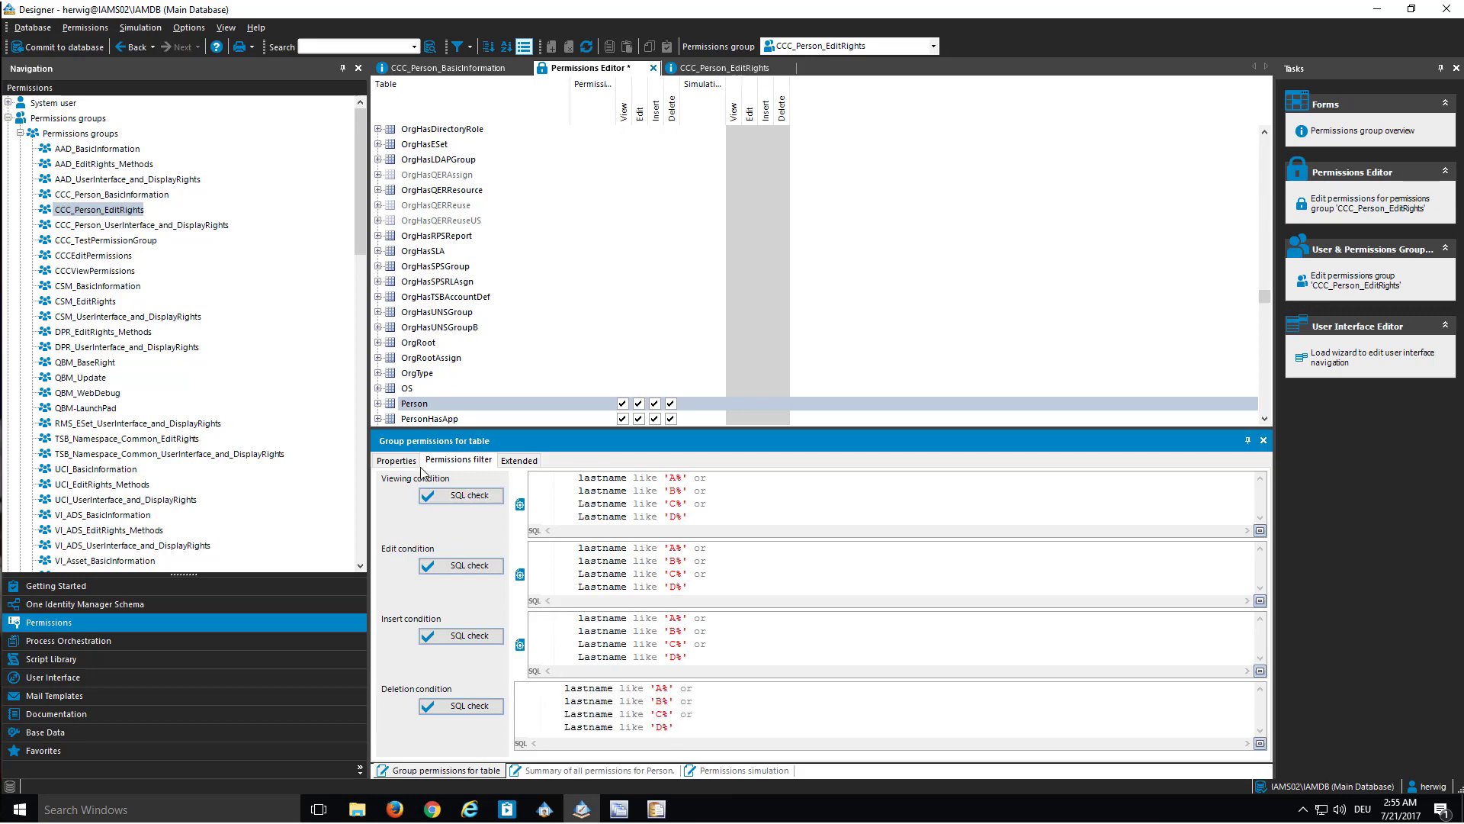
Review the Person table's permissions filter for the CCC_Person_UserInterface_and_DisplayRights group.
double_click(137, 224)
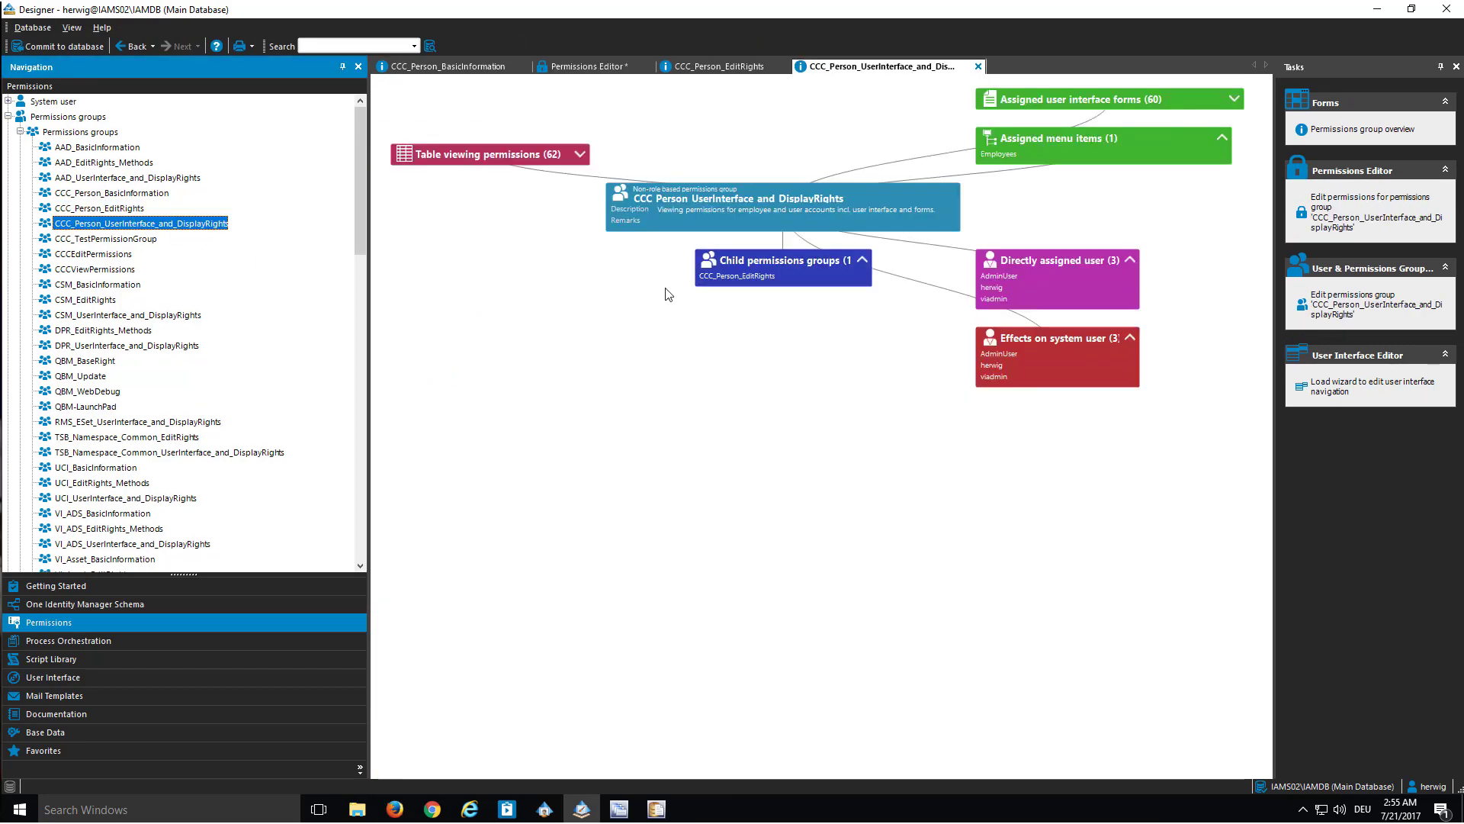
click(786, 202)
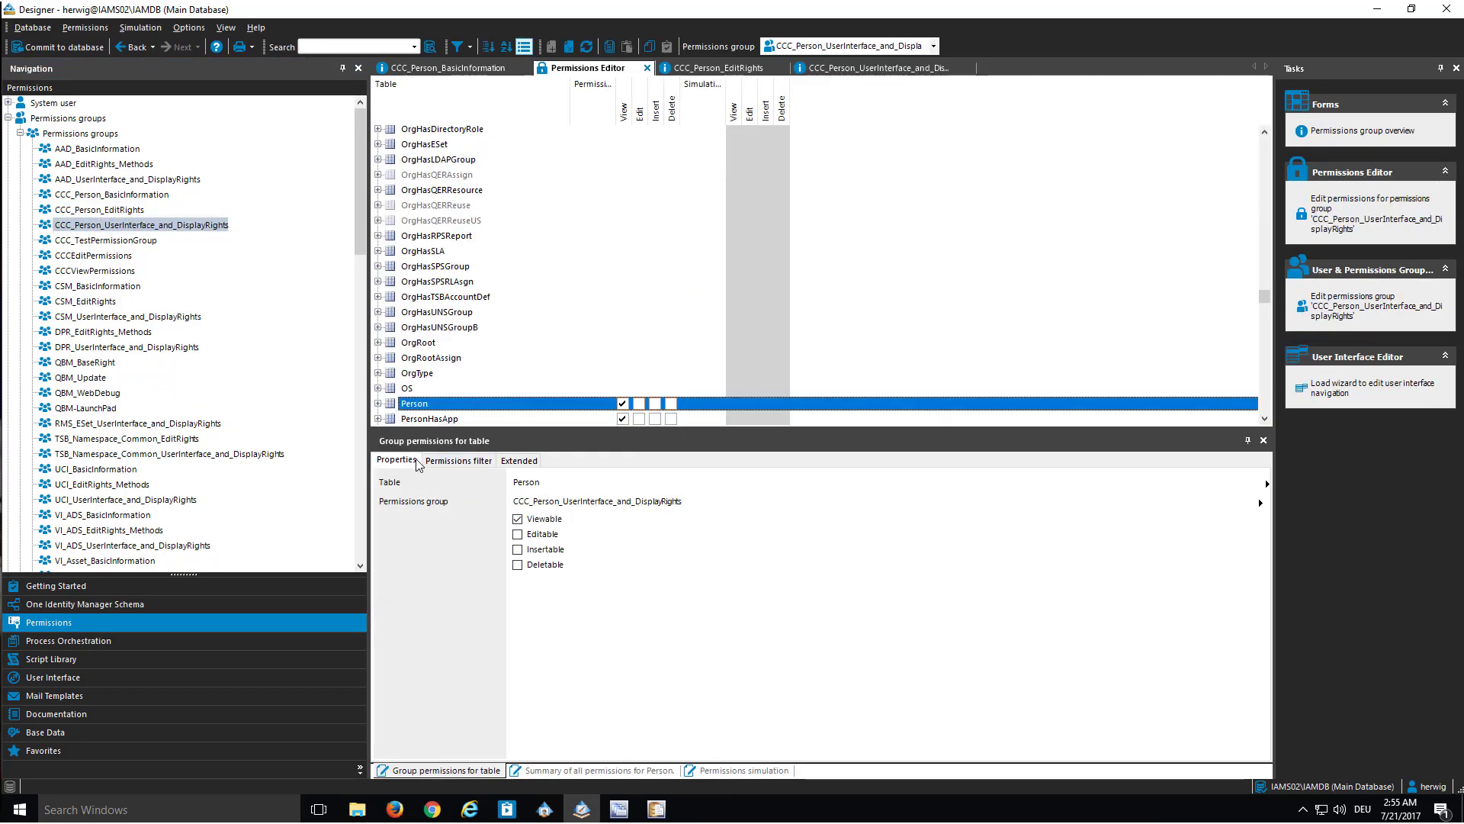
click(478, 461)
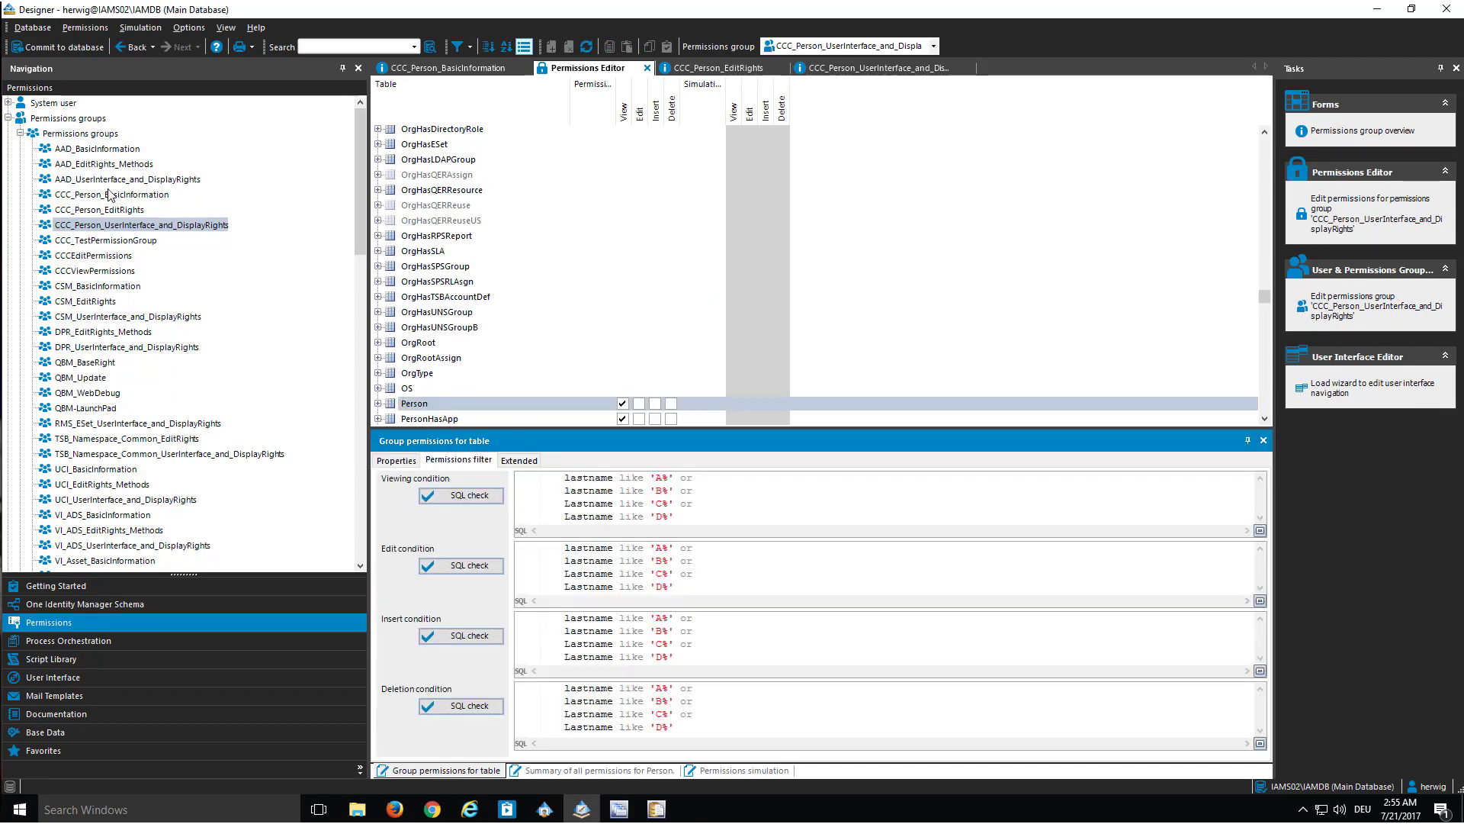
Check the Person table permissions of CCC_Person_BasicInformation and save the changed permission filters to the main database.
click(108, 195)
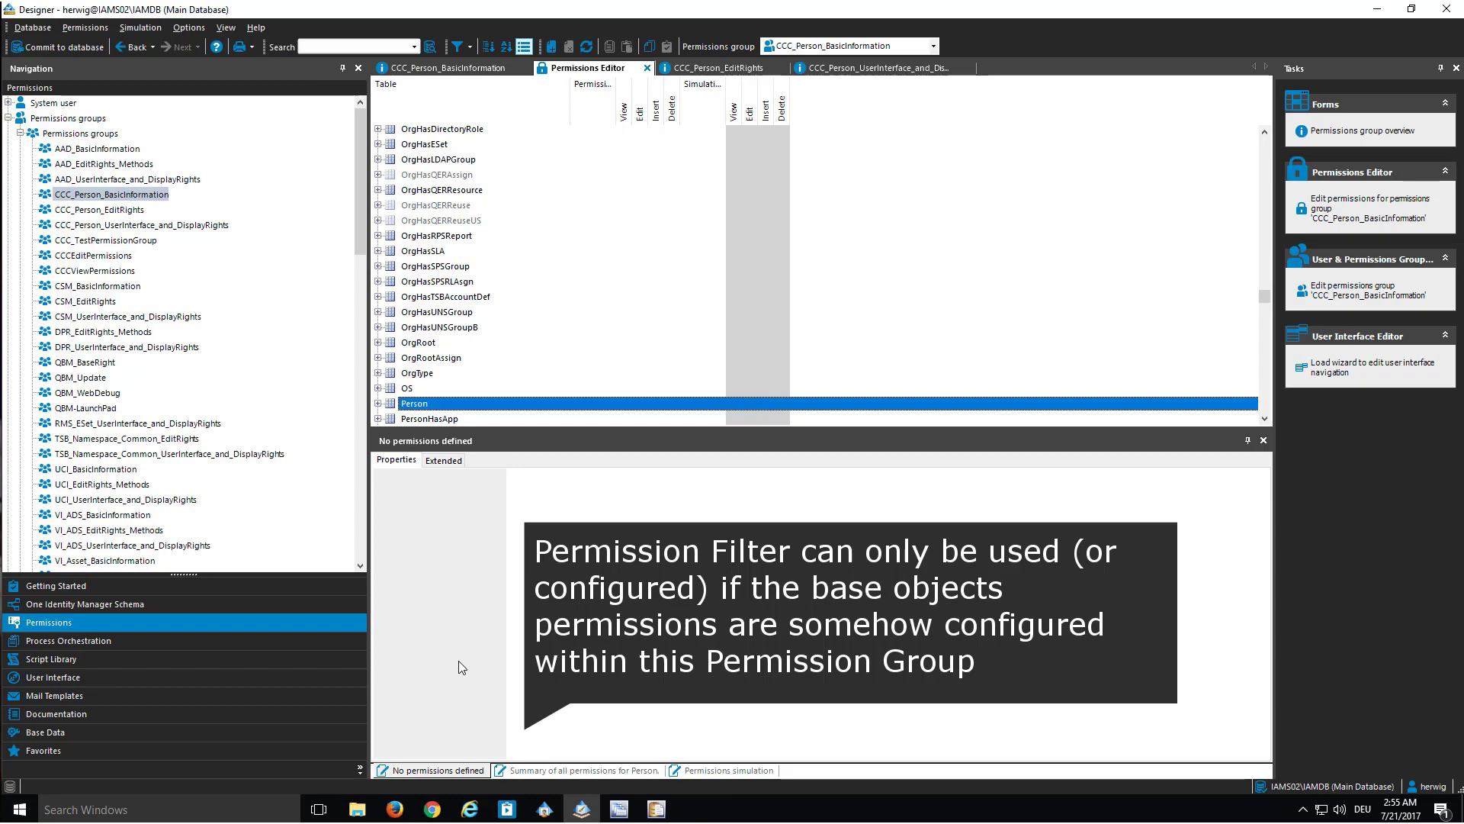
click(57, 46)
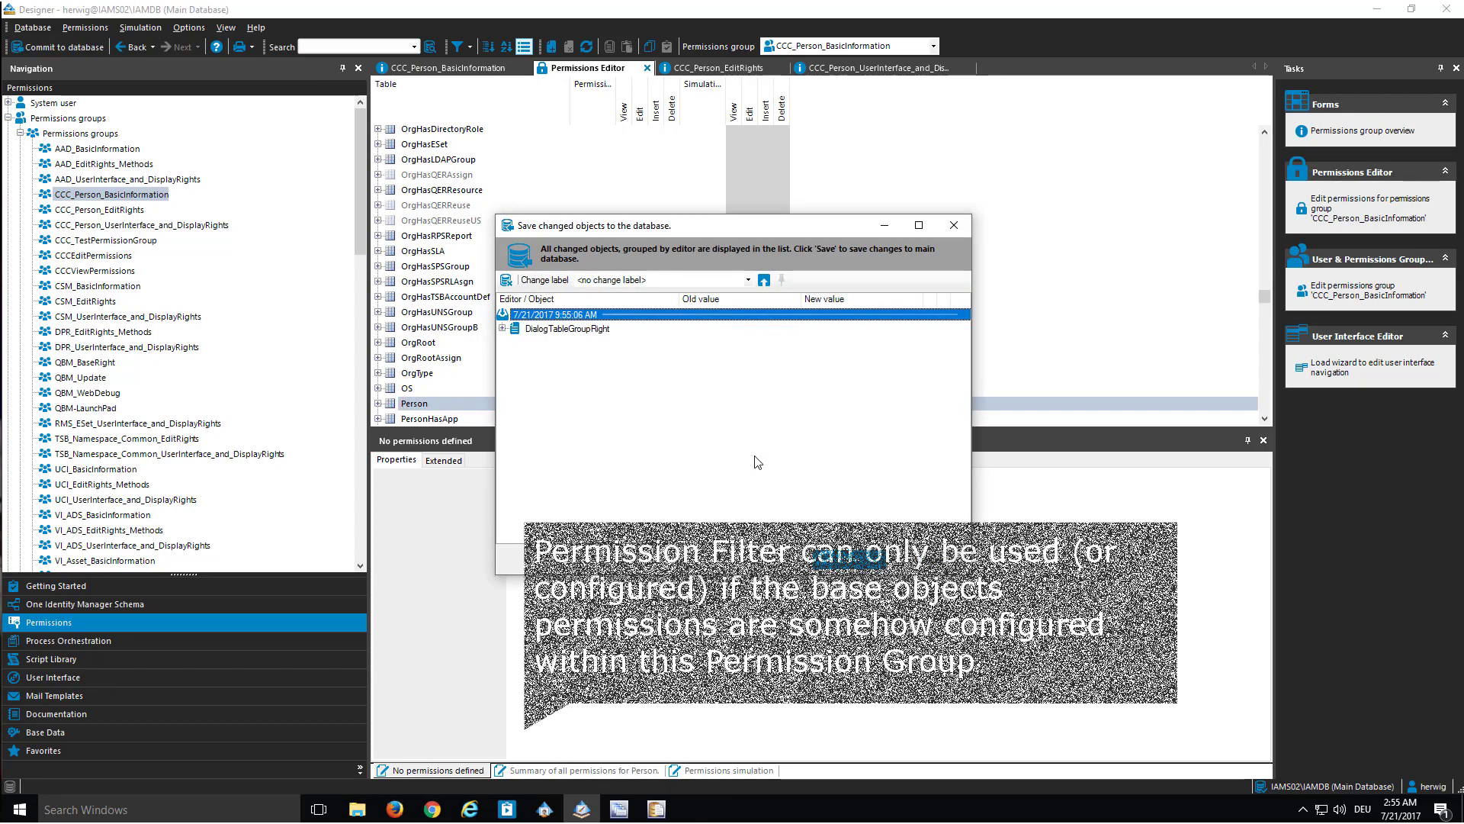
click(846, 561)
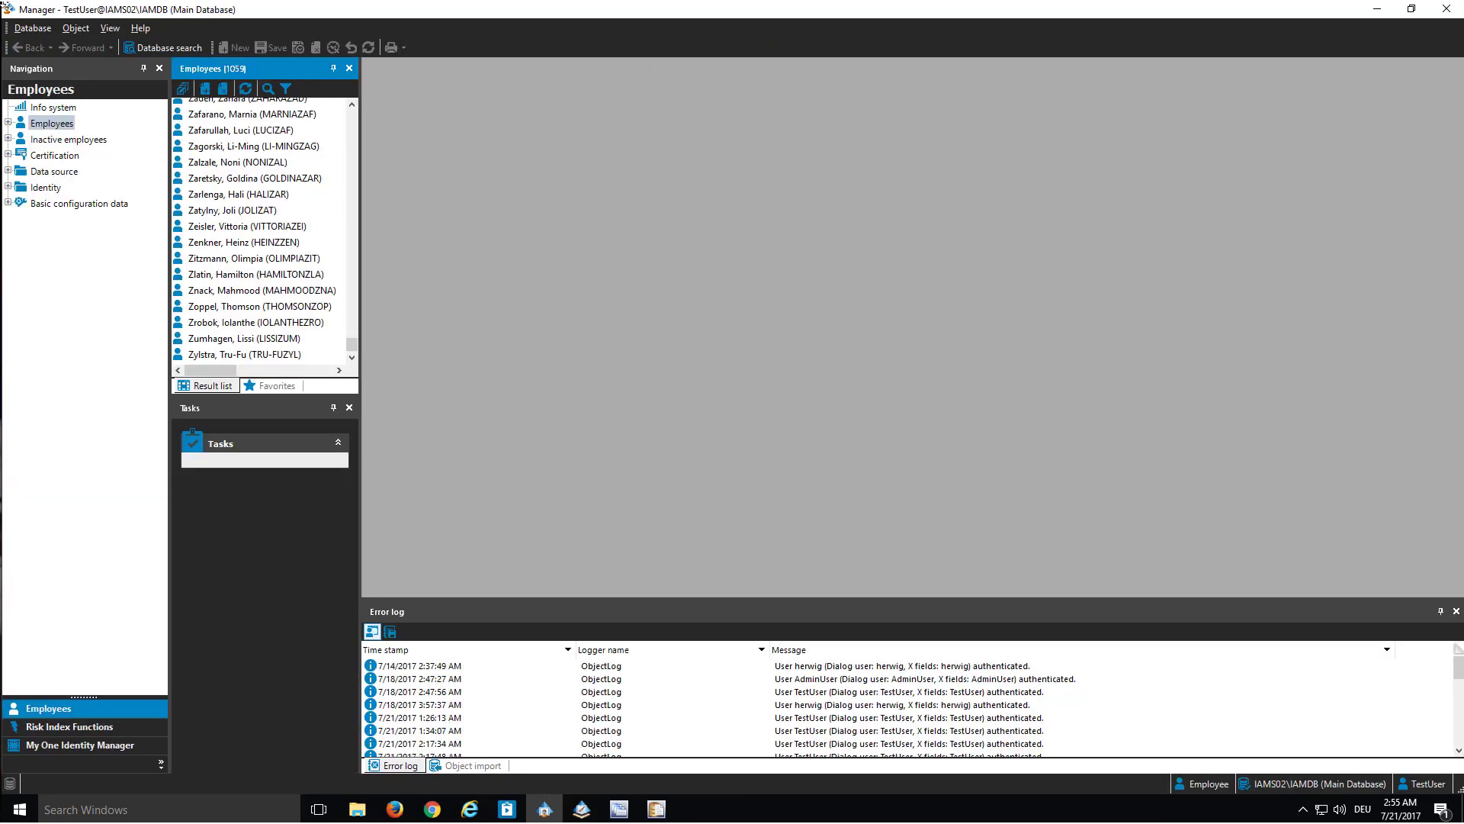
Switch to the Manager, open a new connection to the main database and review the Employees list through to its end.
click(33, 28)
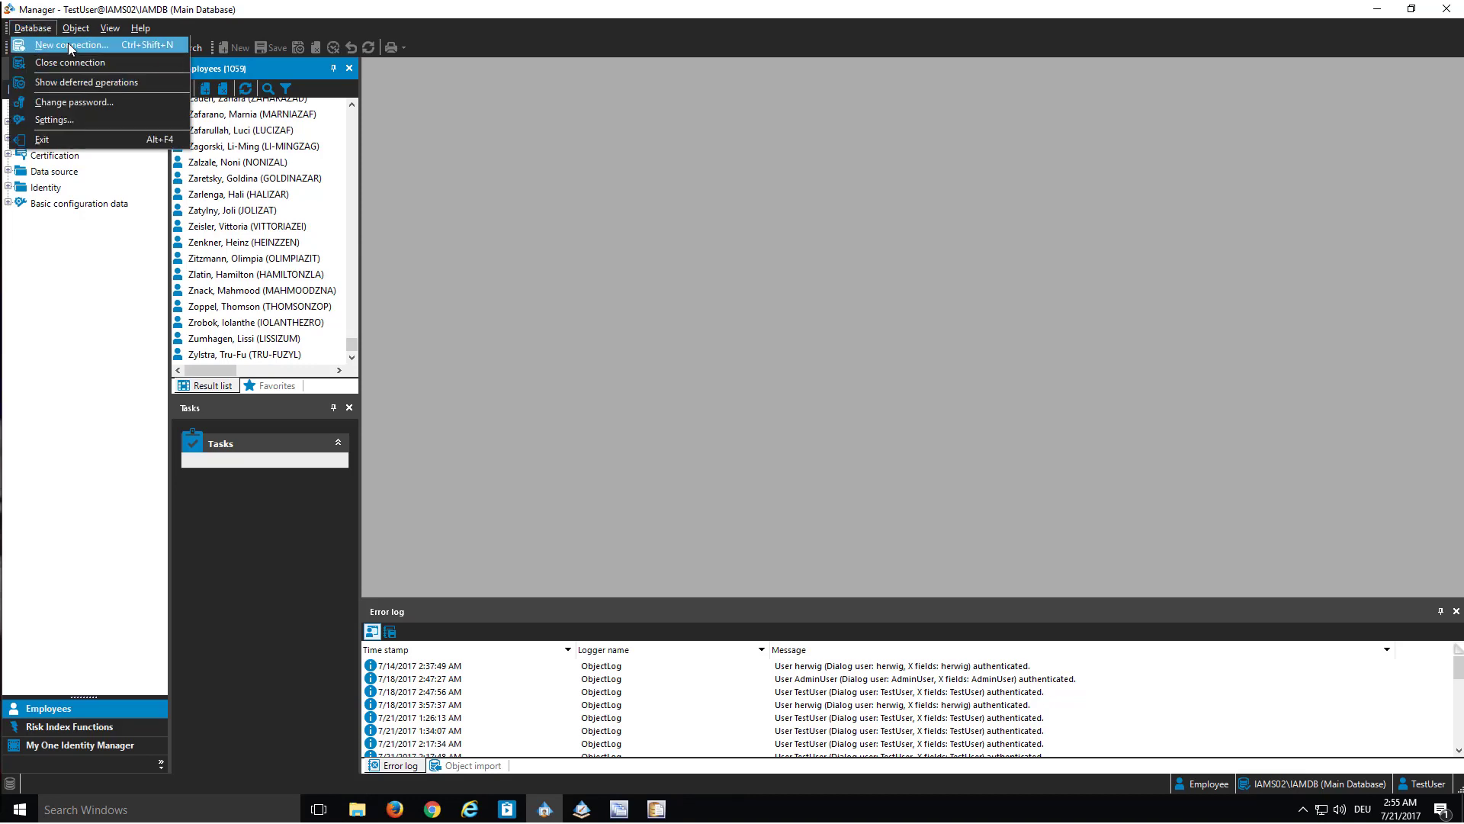
click(67, 43)
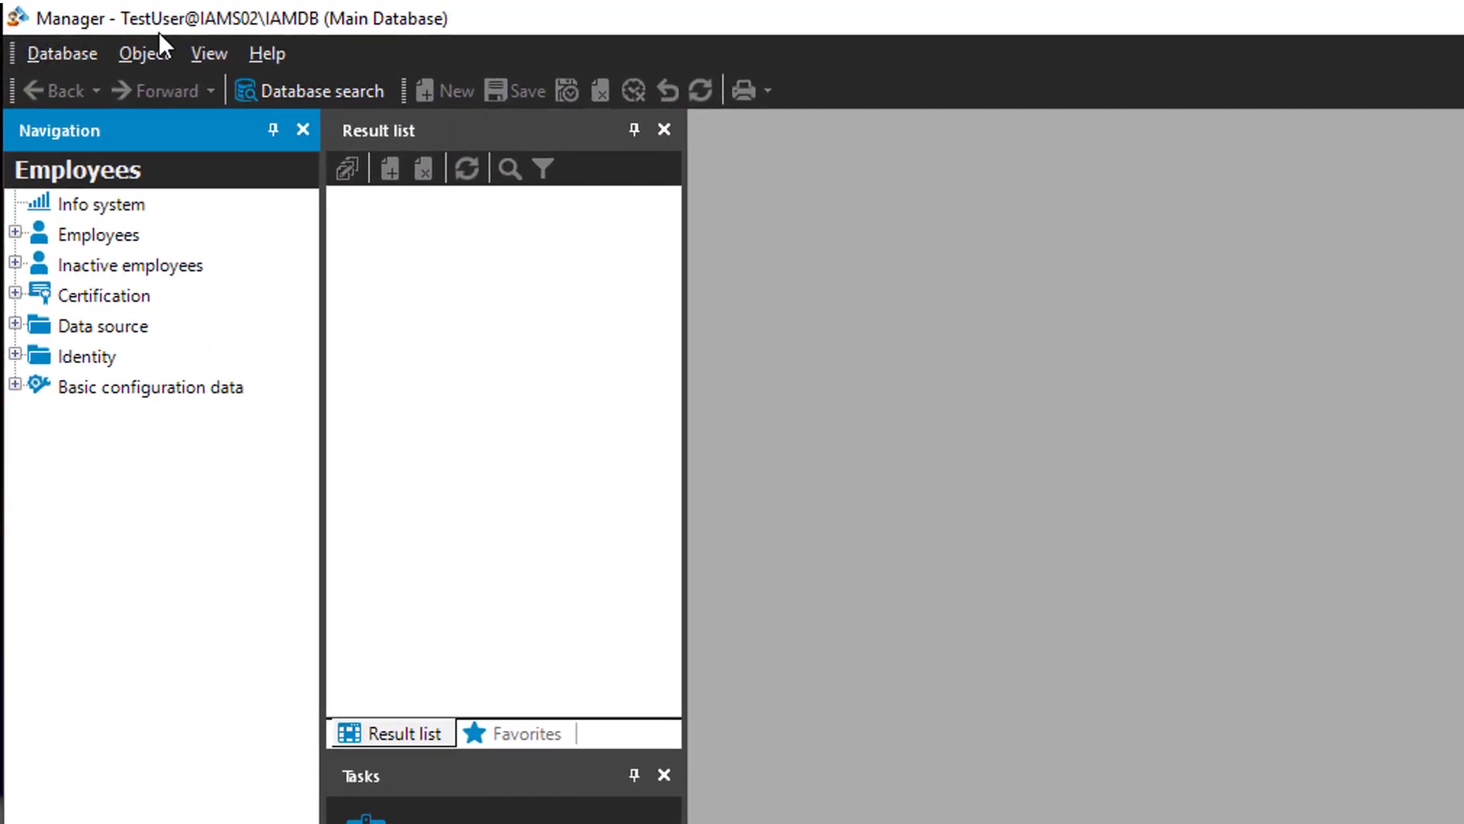
click(99, 235)
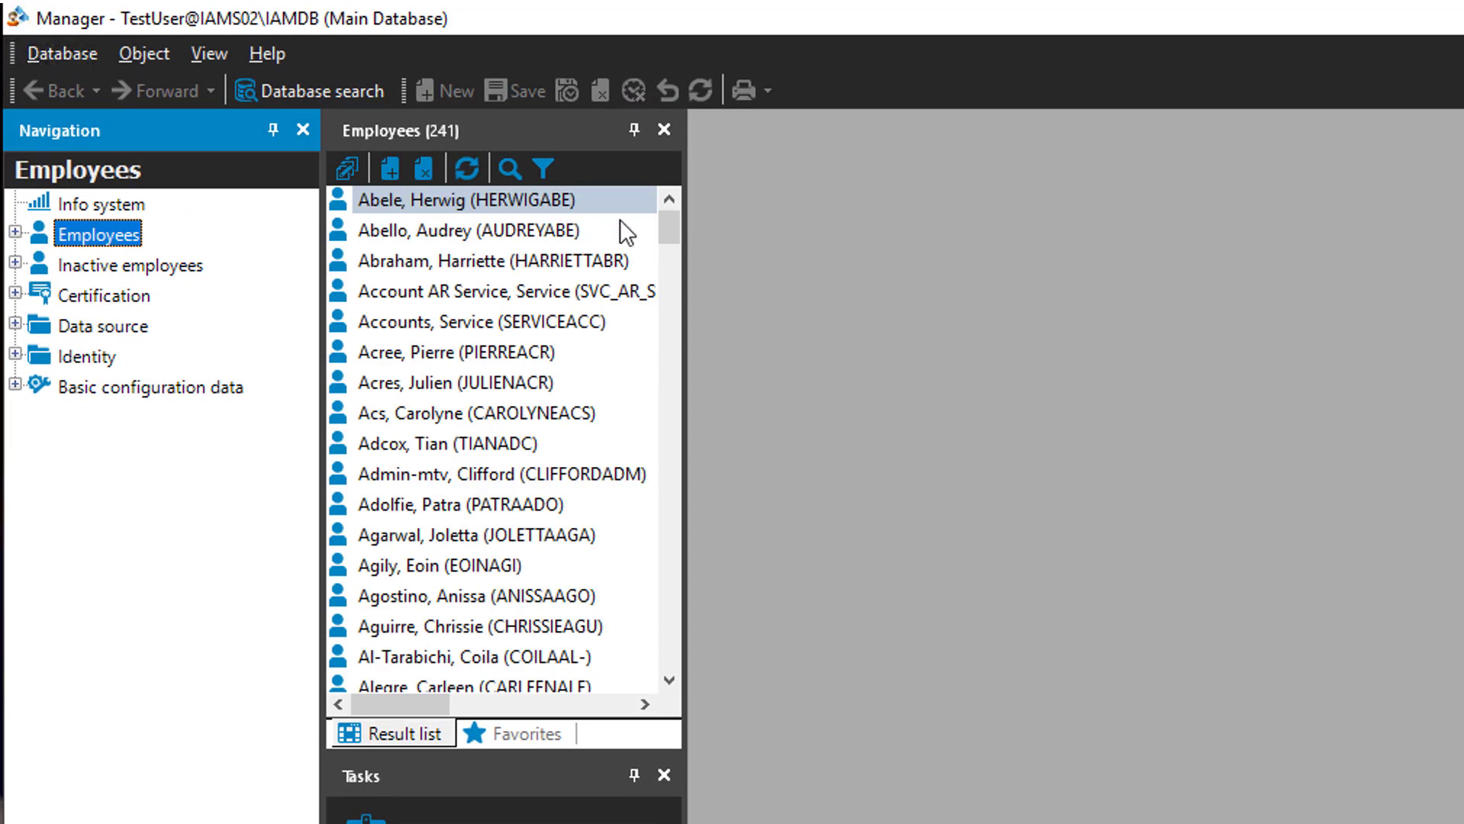
drag(670, 228, 669, 649)
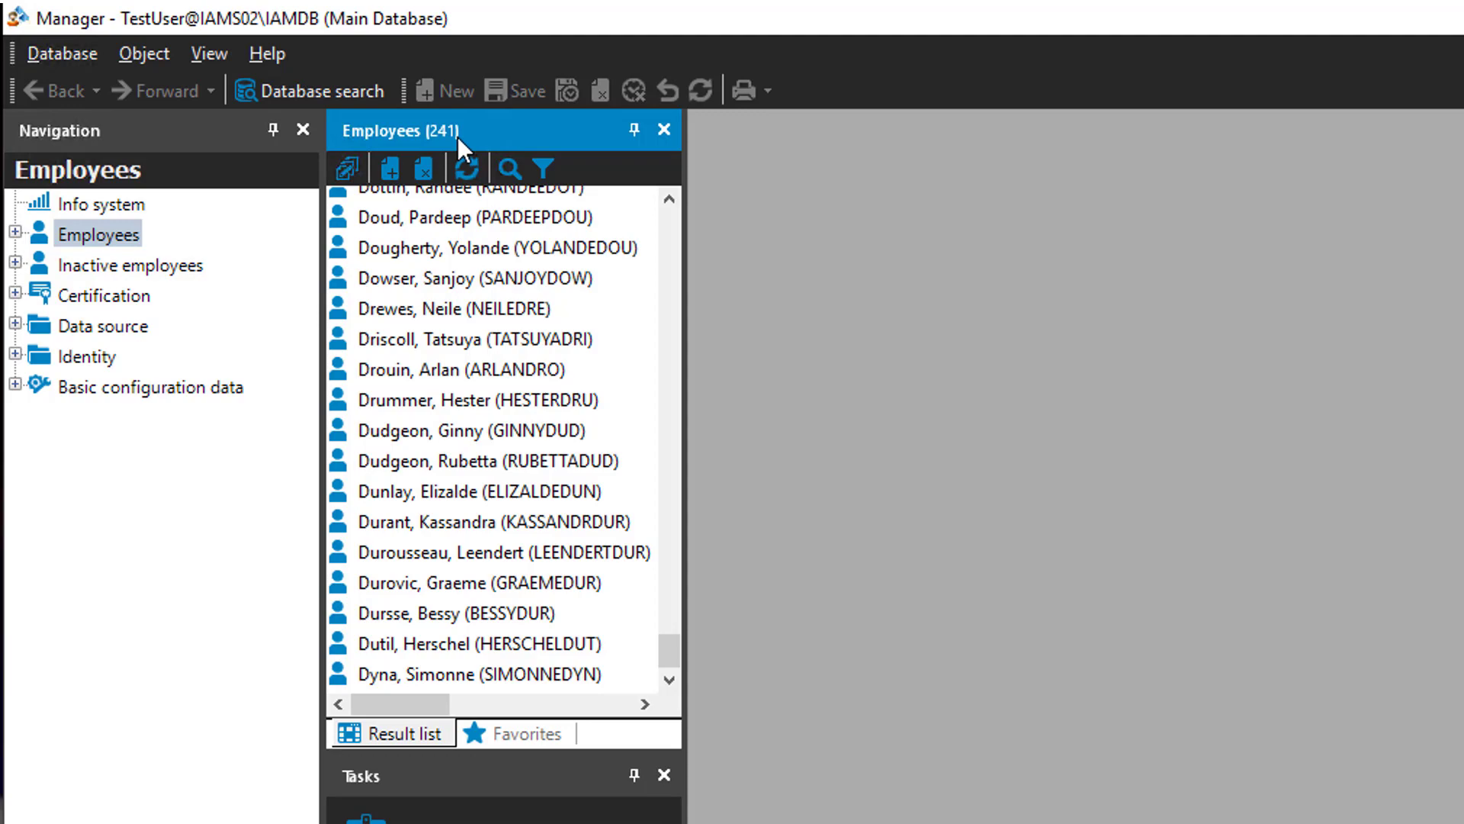
Open the master data of an employee whose last name starts with D and check the General, Organizational and Miscellaneous data.
click(422, 491)
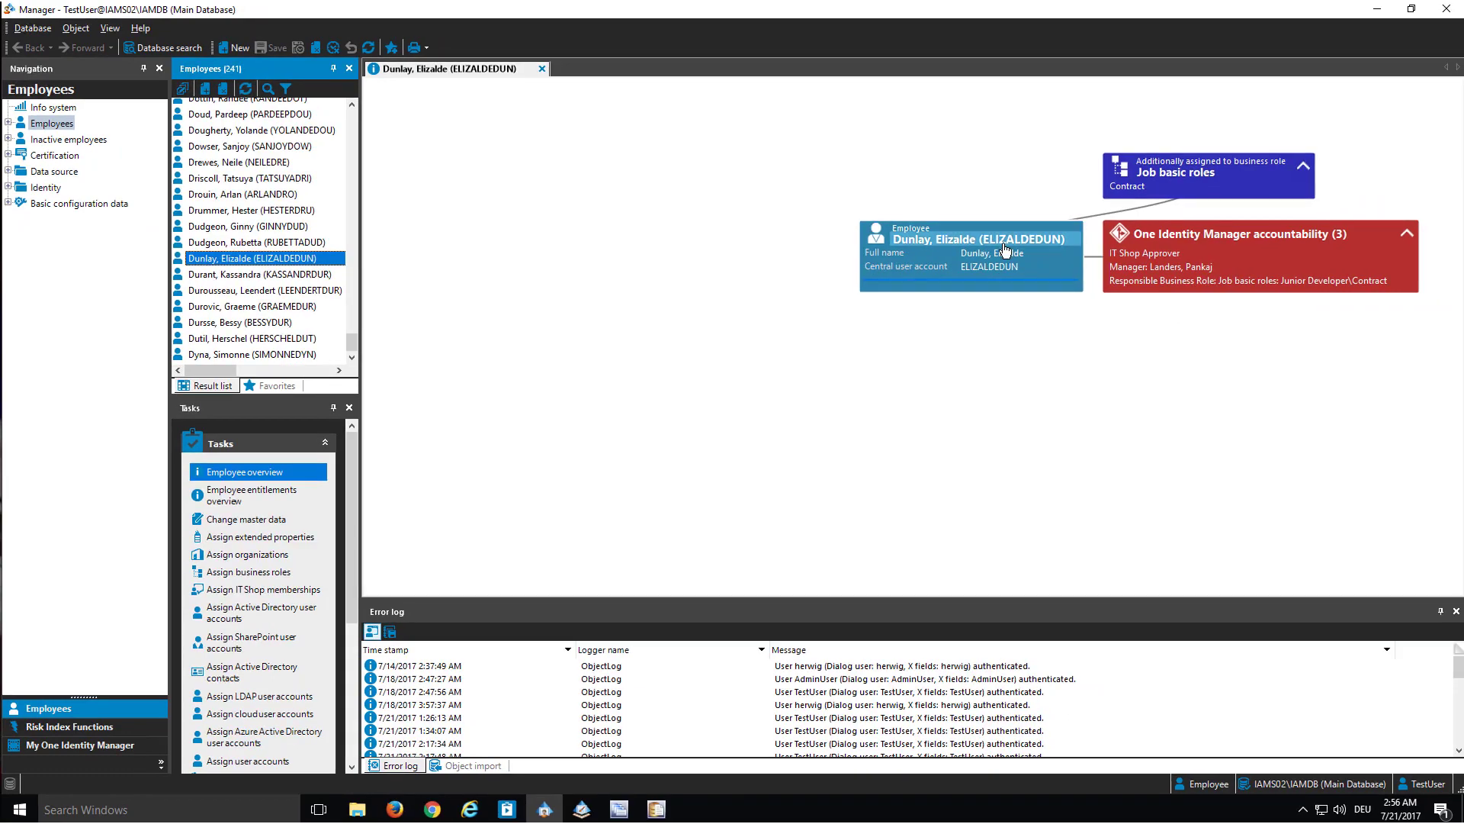
double_click(1005, 250)
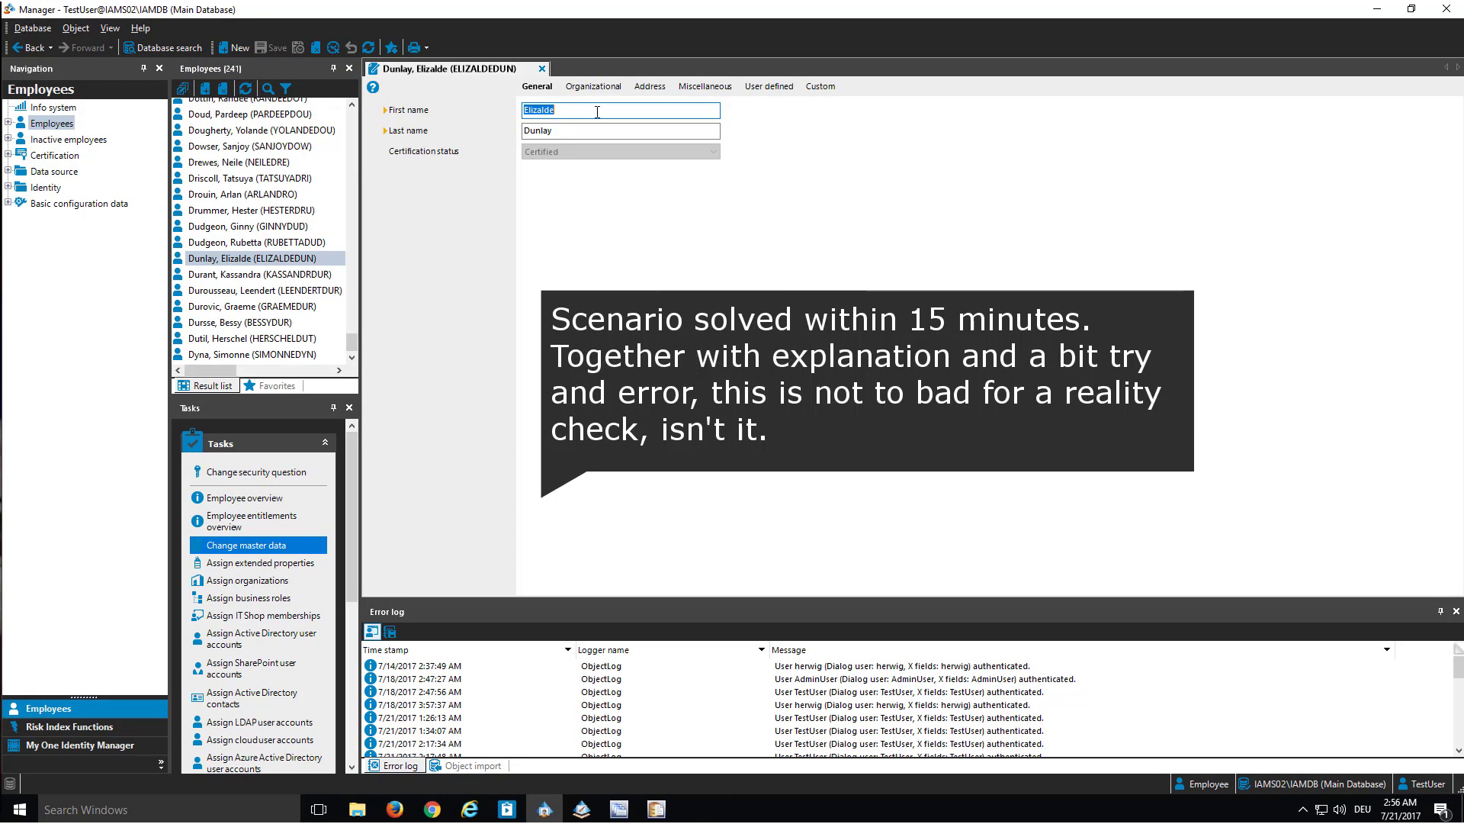
click(616, 87)
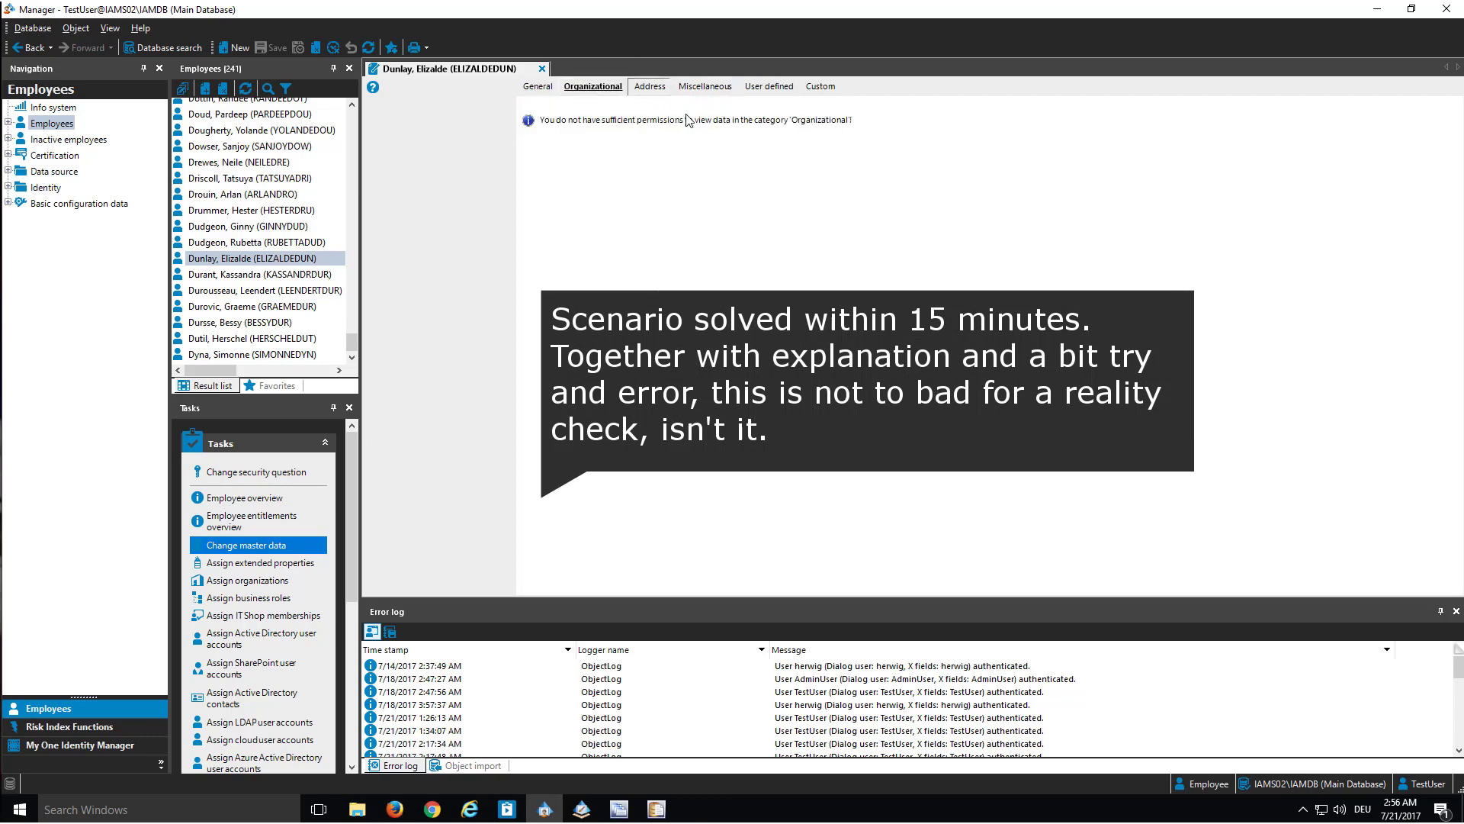
click(703, 87)
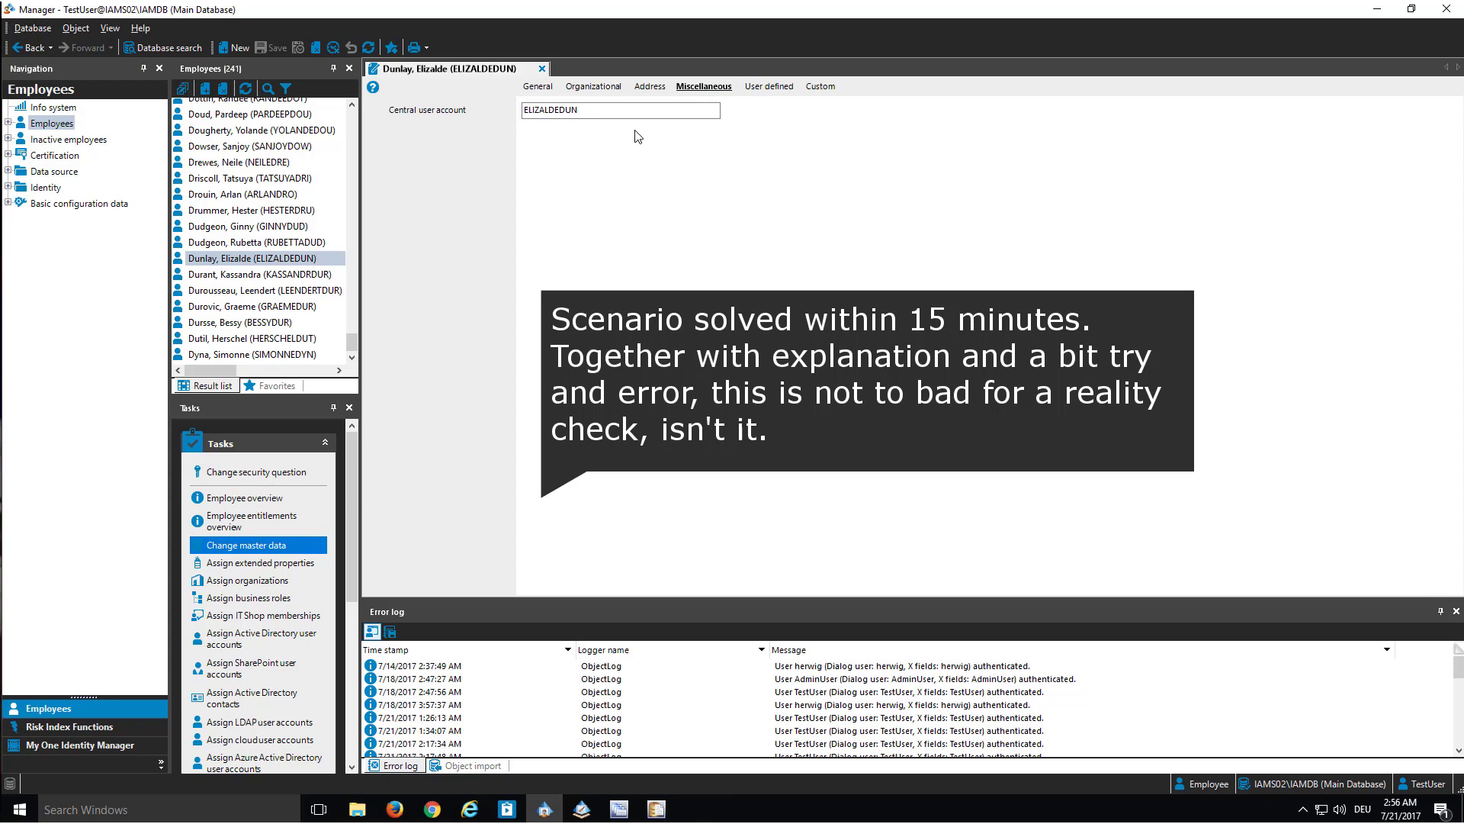